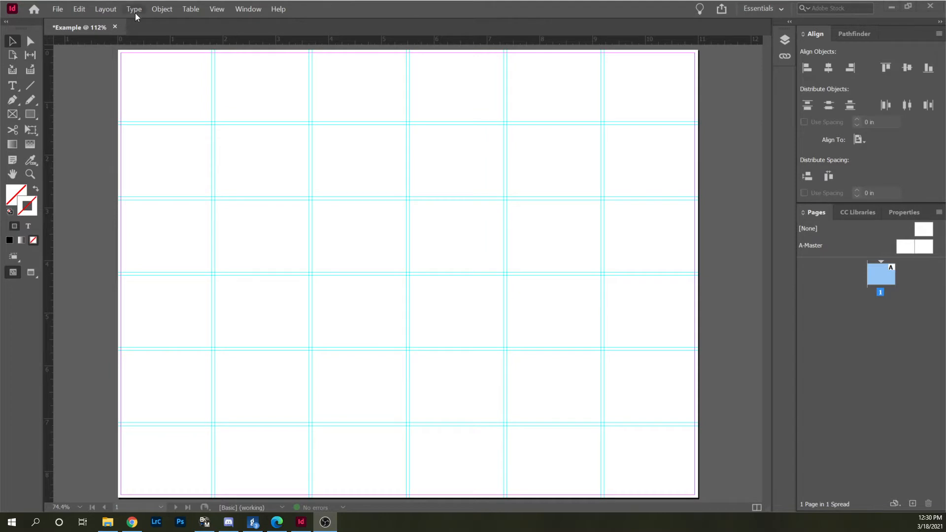
Start placing an image and browse to the 2777 PDES Spring folder.
click(54, 10)
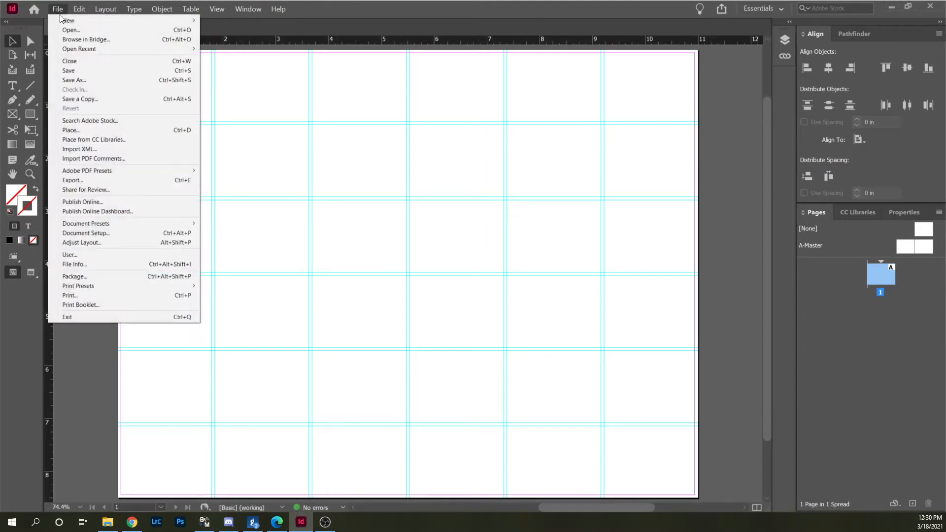
click(281, 165)
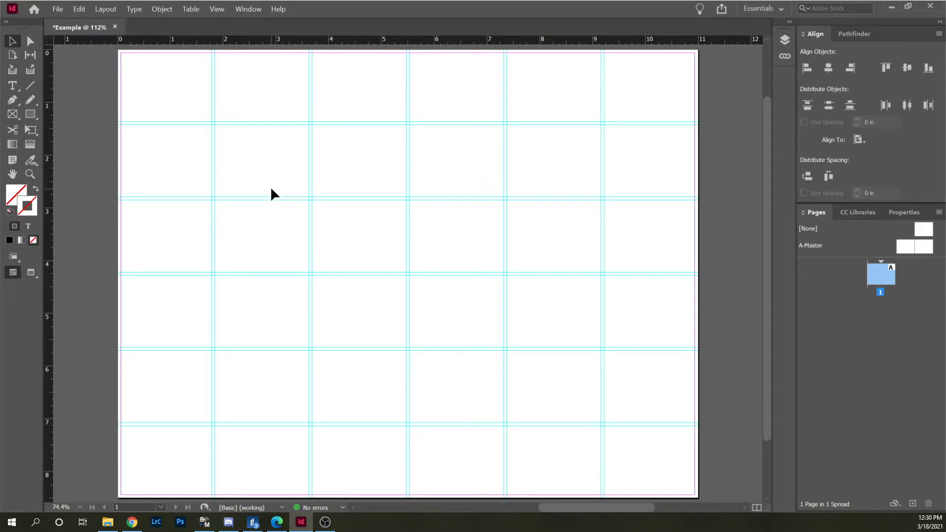
click(55, 10)
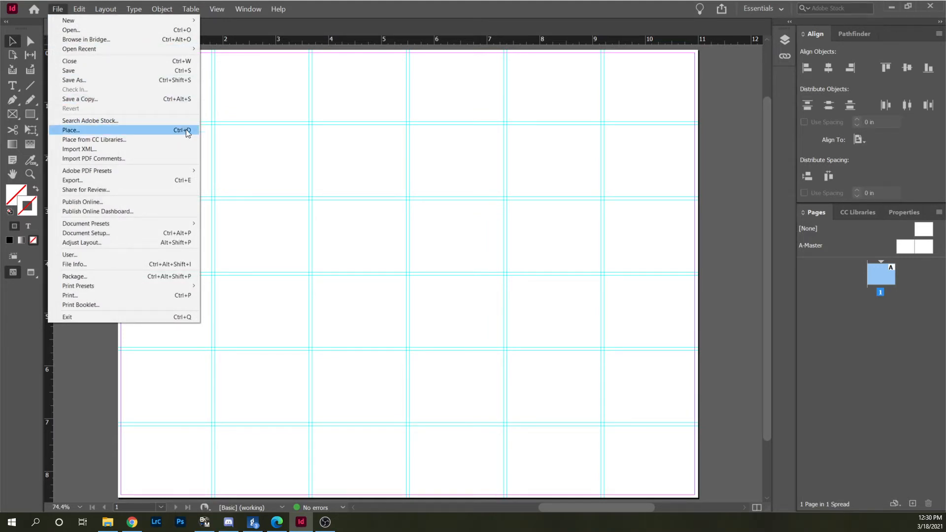
click(273, 178)
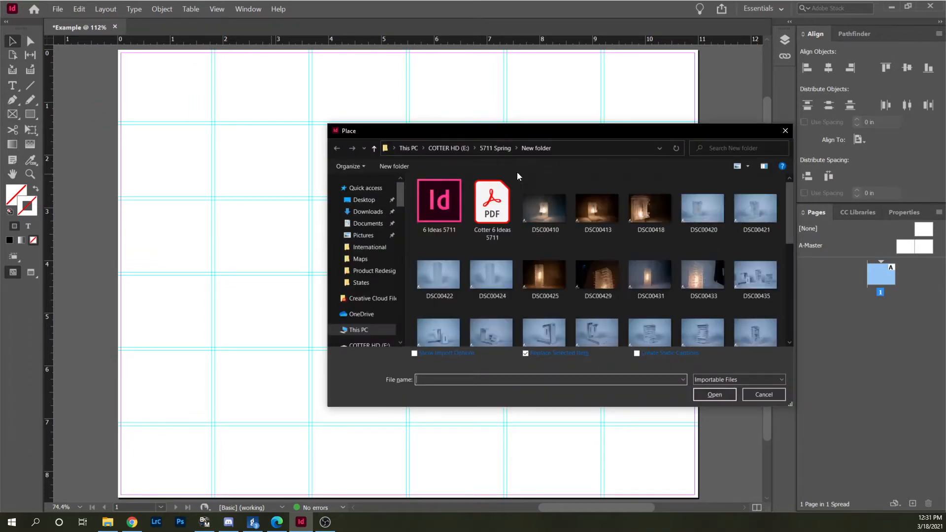
click(487, 149)
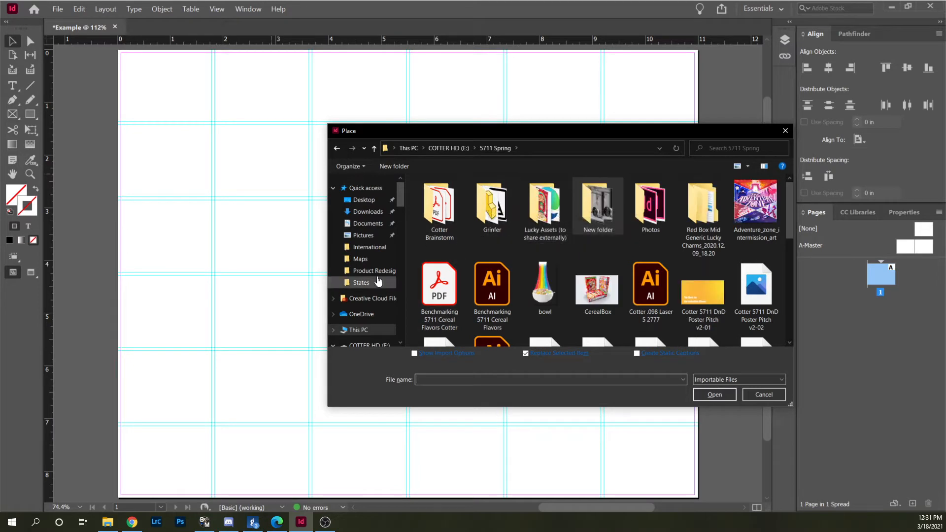
drag(402, 196, 400, 288)
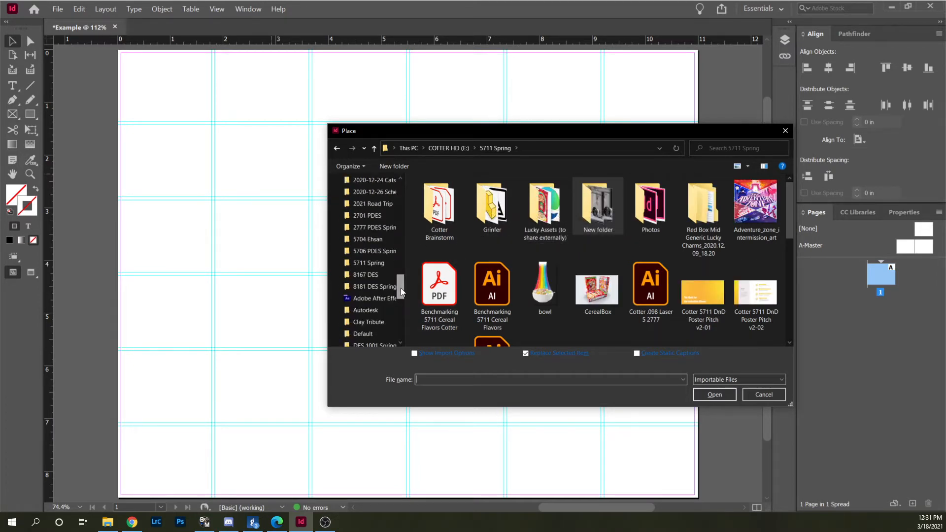
click(373, 229)
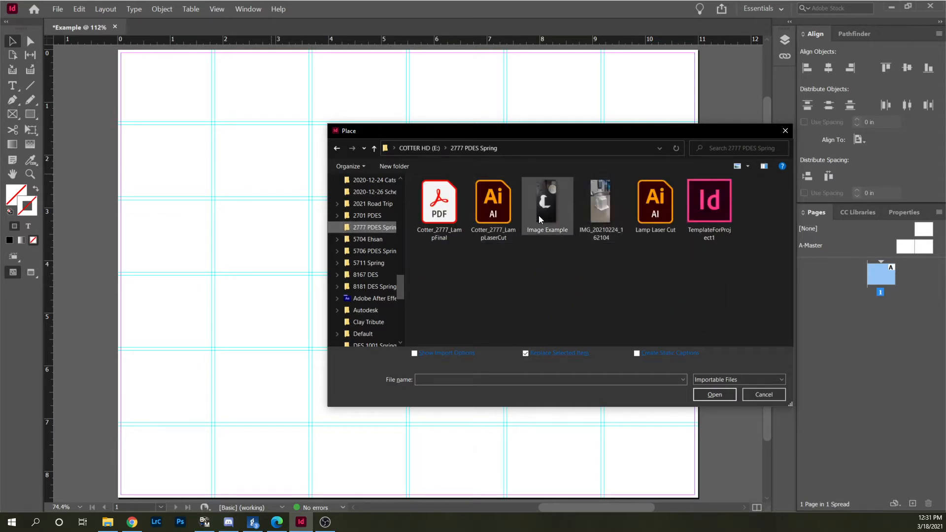
Place IMG_20210224_162104 in a frame spanning the first five columns and top three rows of the grid.
click(593, 215)
click(729, 393)
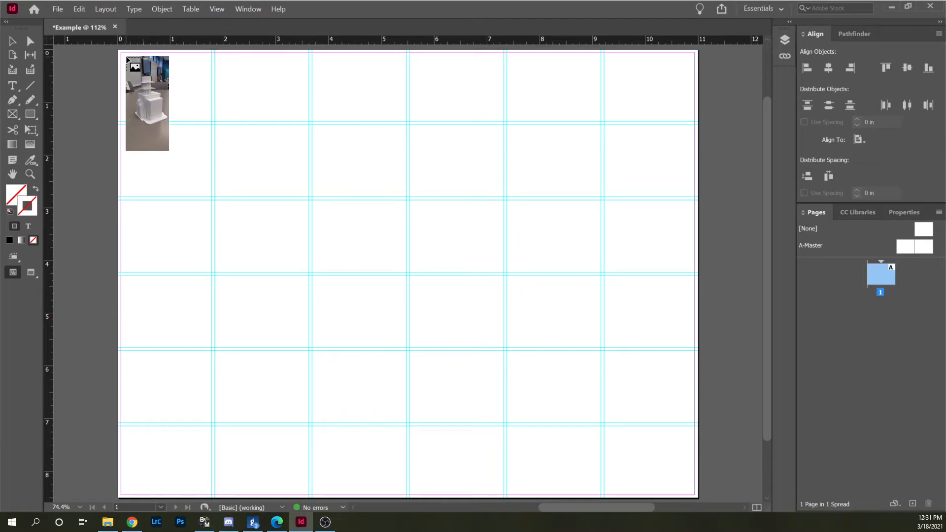
drag(123, 56, 600, 267)
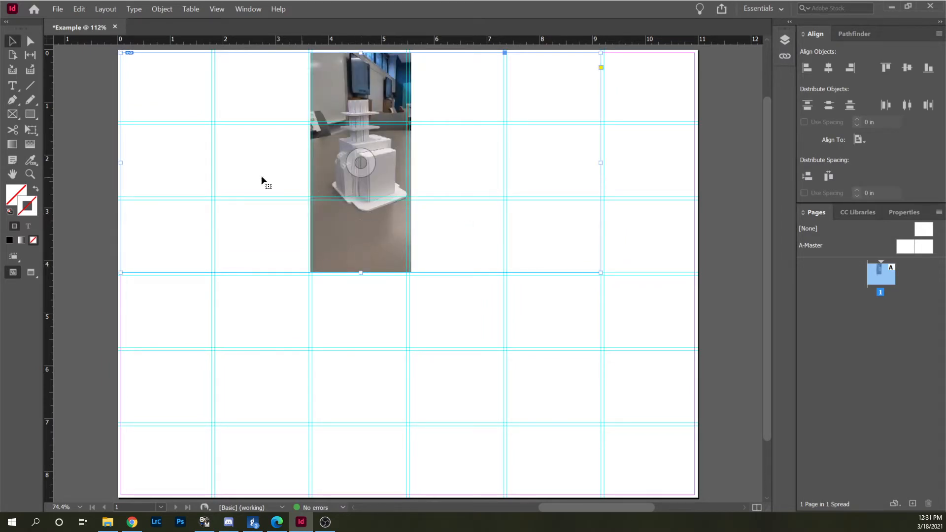
Fit the frame to the placed photo with Fit Frame to Content.
click(371, 325)
click(372, 203)
click(362, 173)
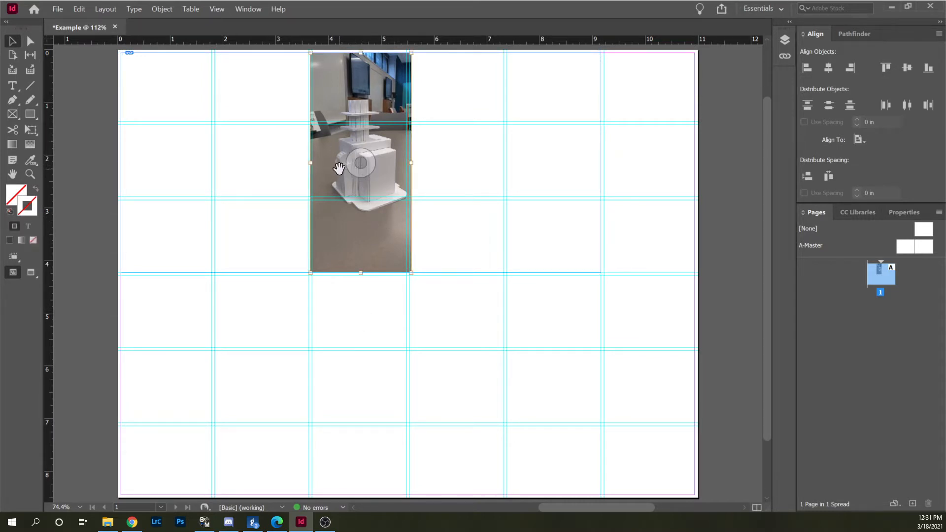
right_click(370, 228)
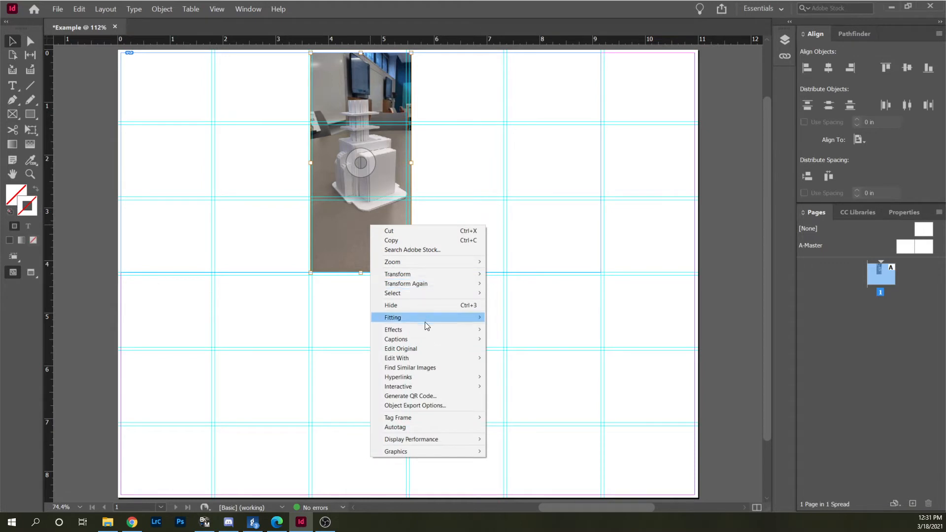
mouse_move(425, 321)
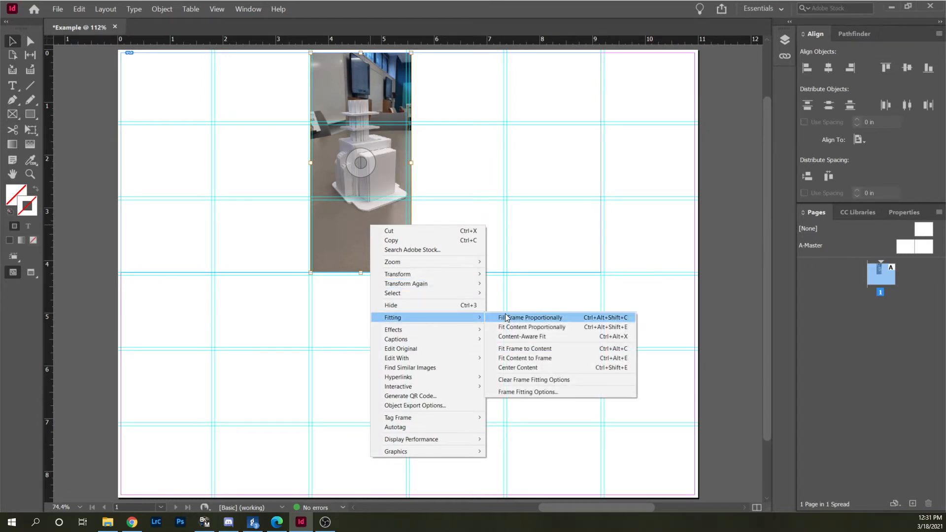
click(531, 348)
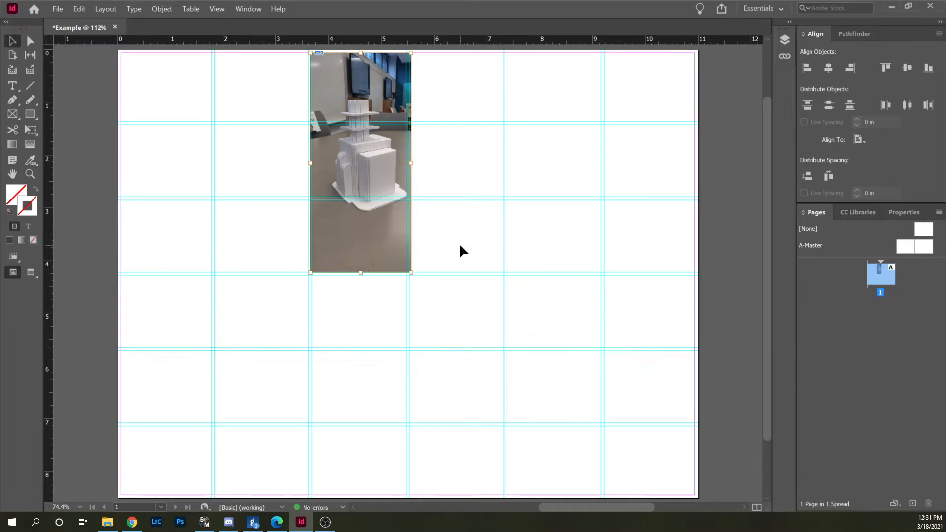
click(457, 225)
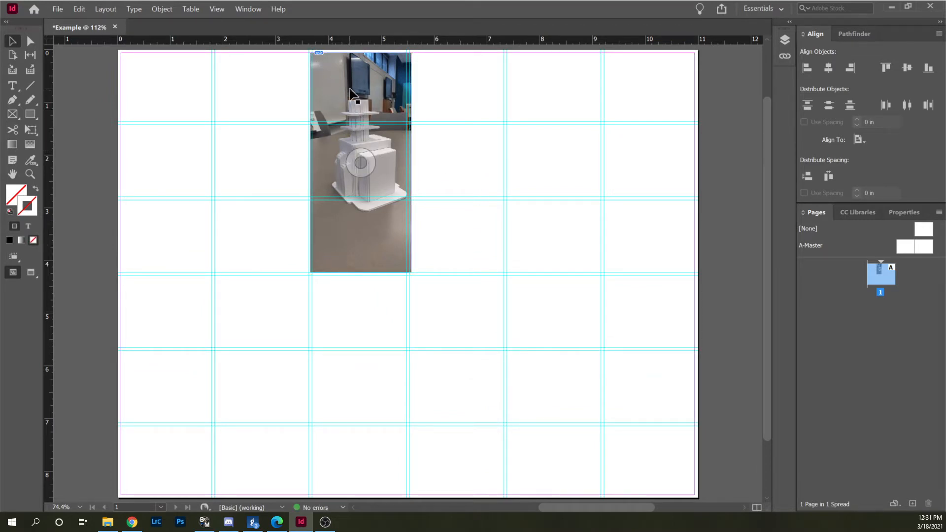
Move the photo to the page's upper-left margin corner and enlarge its frame to three columns by four rows.
drag(337, 87, 154, 87)
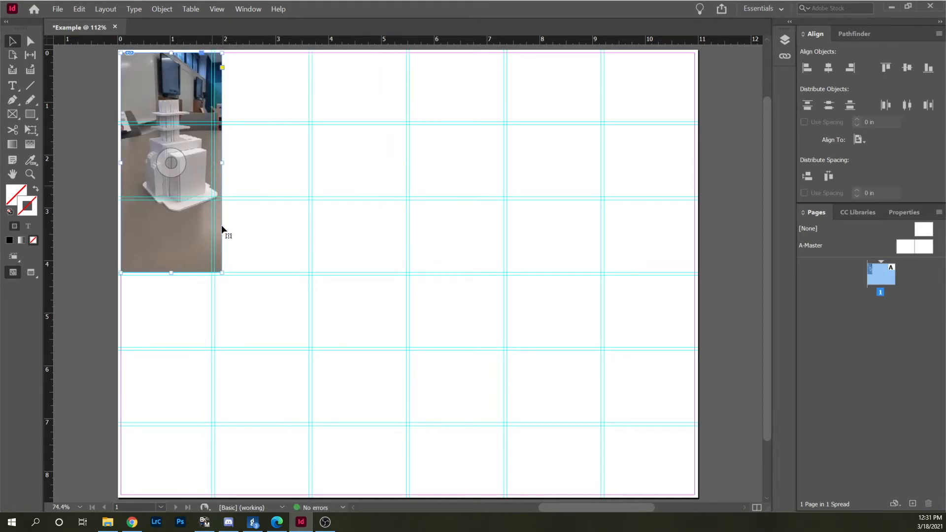
drag(220, 270, 406, 348)
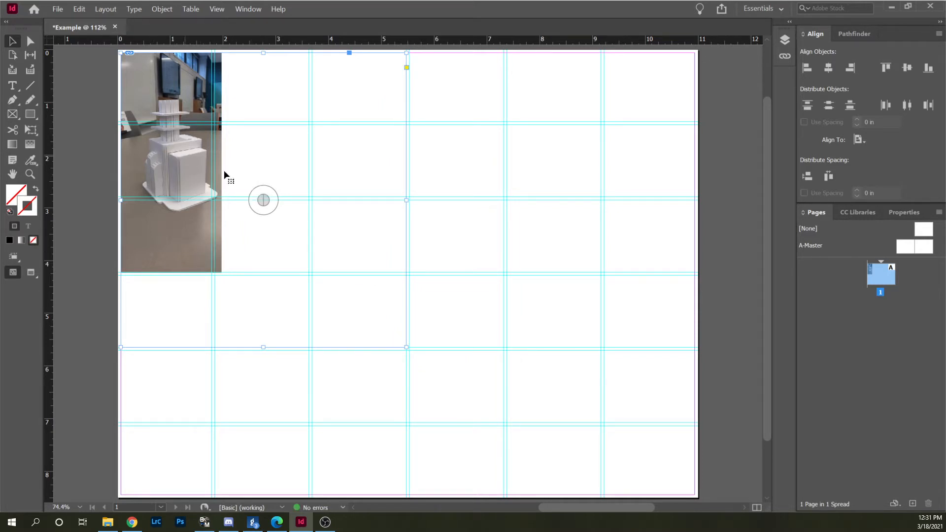
Scale the photo inside its frame up to about 5.5 in wide and shift it upward to bring in the model's base.
click(267, 193)
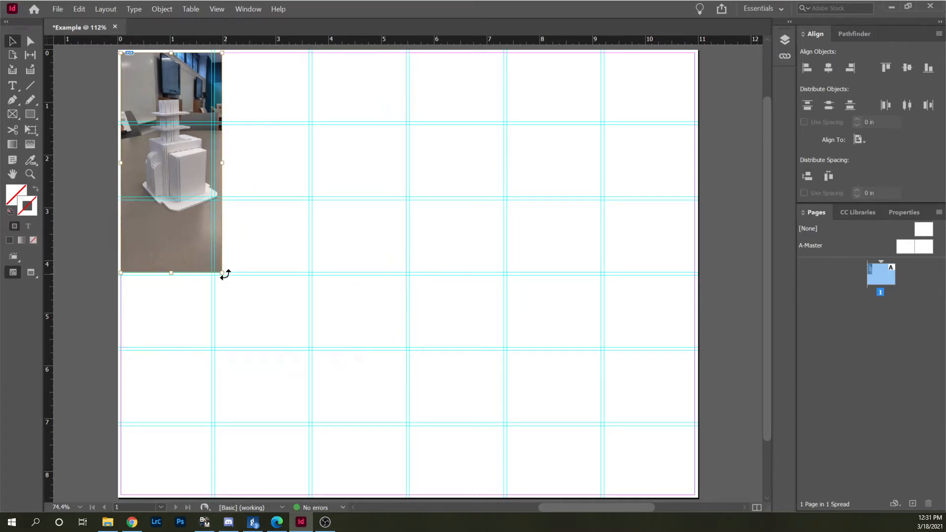
drag(221, 274, 412, 332)
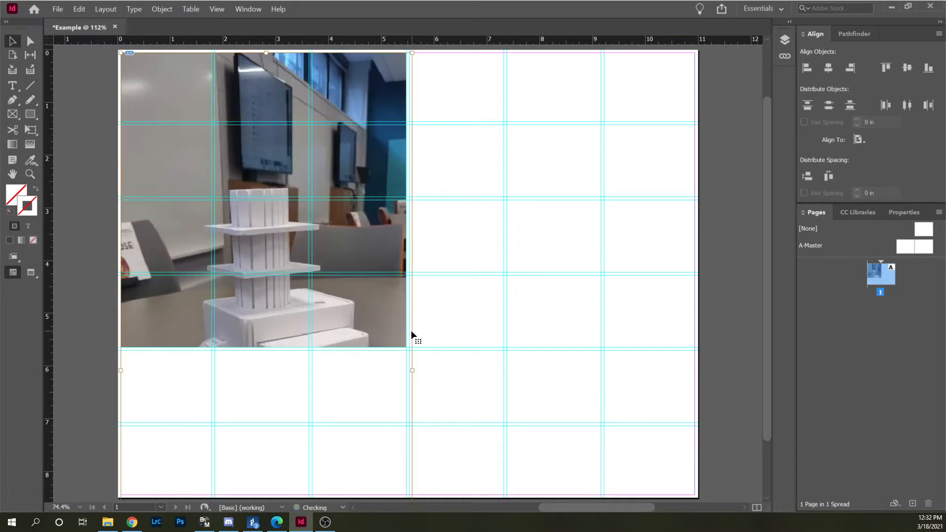
mouse_move(259, 127)
mouse_down()
mouse_move(257, 58)
mouse_move(254, 124)
mouse_up()
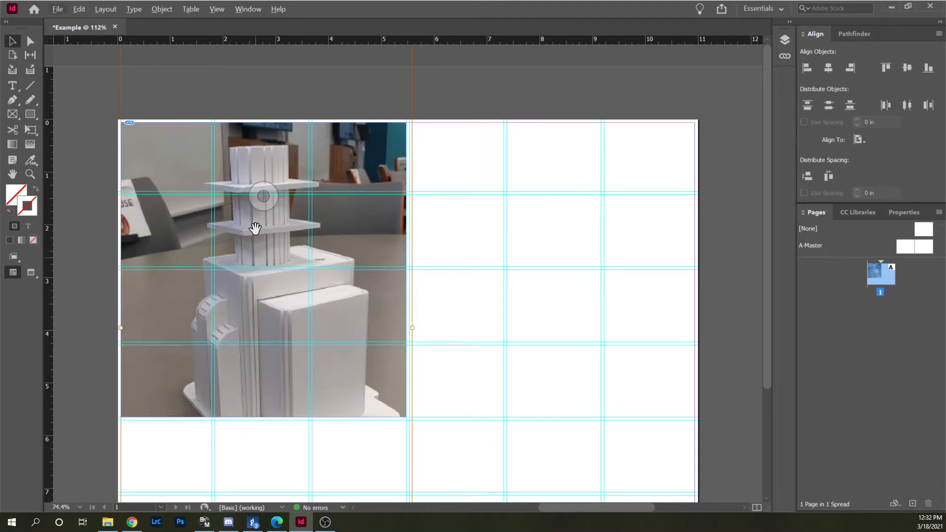
drag(264, 194, 265, 164)
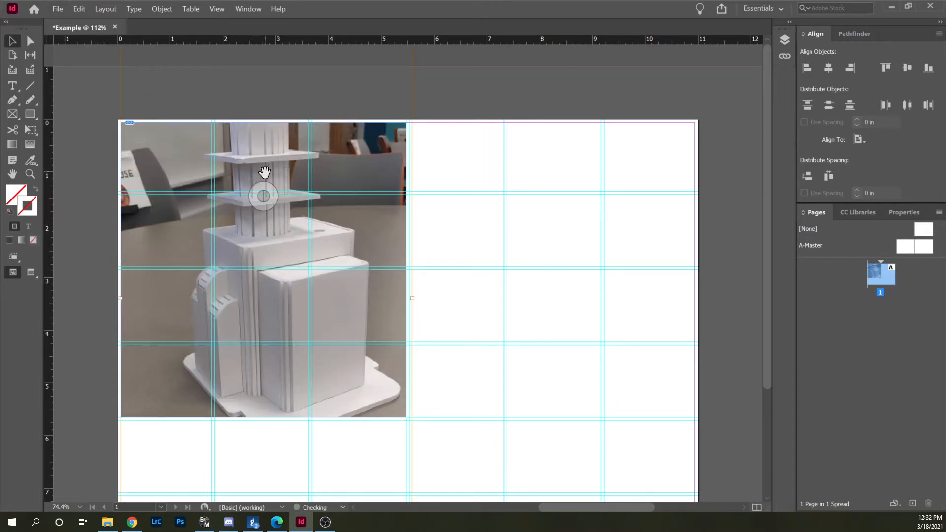
Scale the photo down to about 4.3 in wide and reposition it so the whole model fits within the frame.
key(ctrl+minus)
key(ctrl+minus)
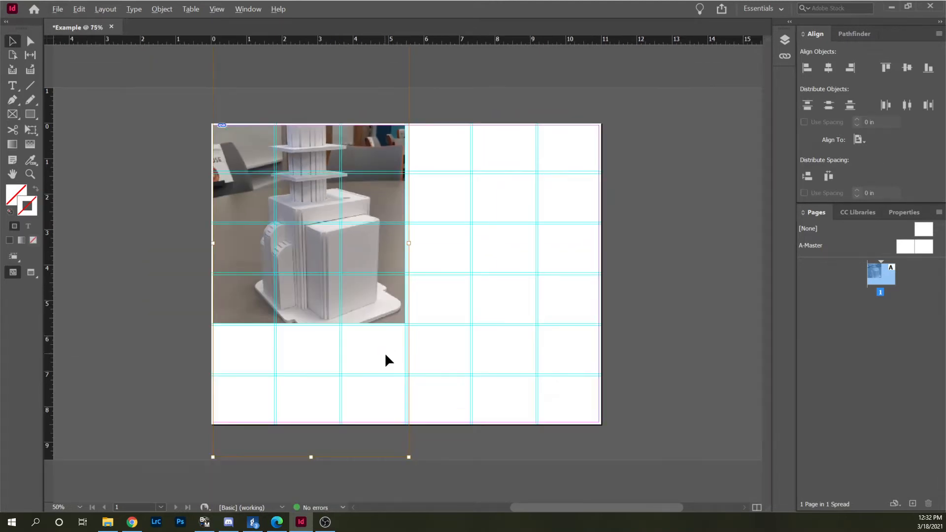
drag(409, 457, 365, 367)
drag(306, 206, 309, 247)
click(444, 260)
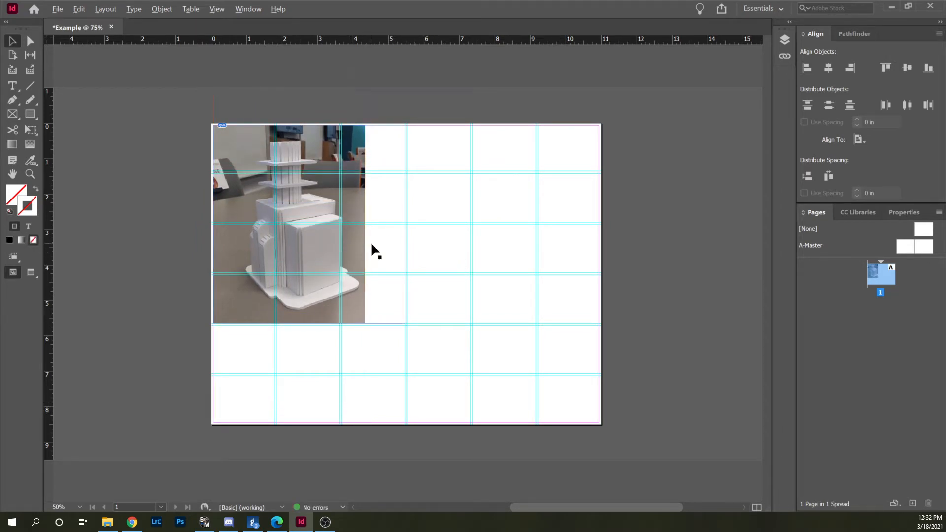
Check the photo's on-screen sharpness and switch the display performance to High Quality Display.
scroll(371, 246, up, 1)
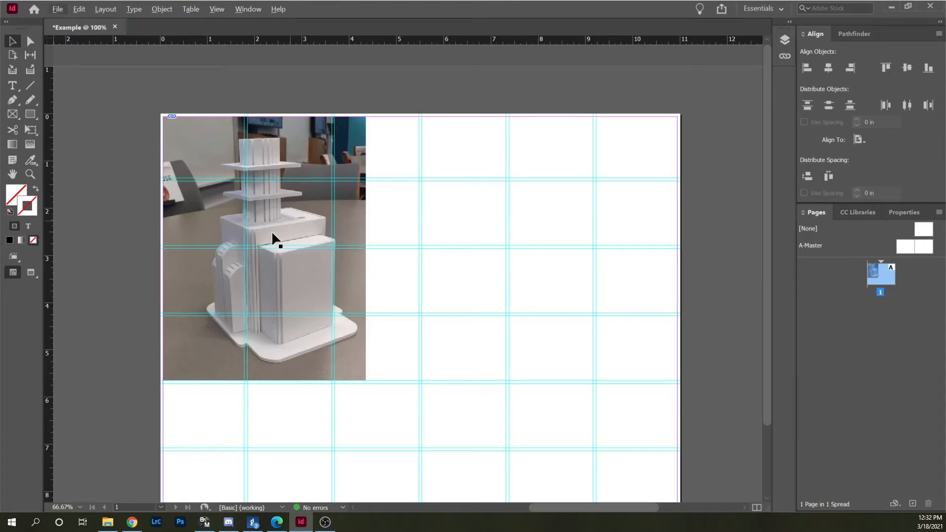
scroll(247, 258, up, 2)
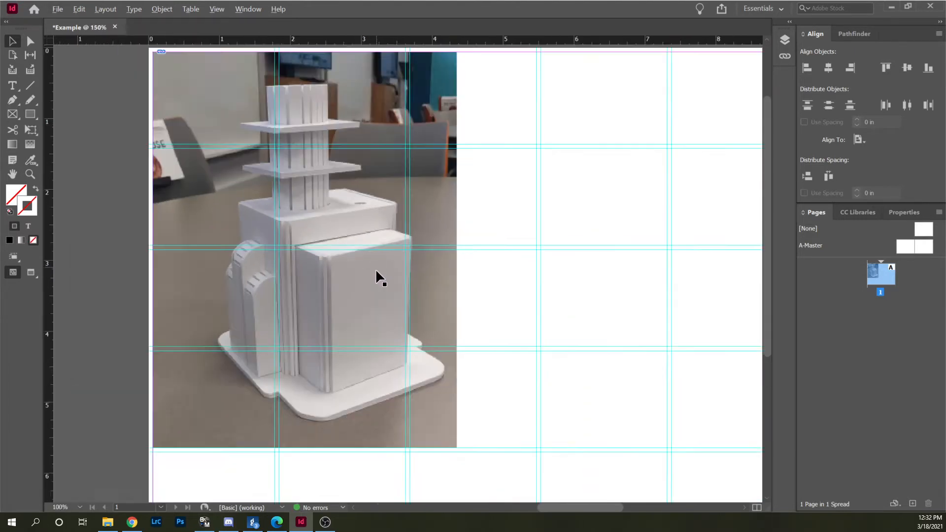
scroll(315, 232, up, 1)
scroll(186, 236, down, 2)
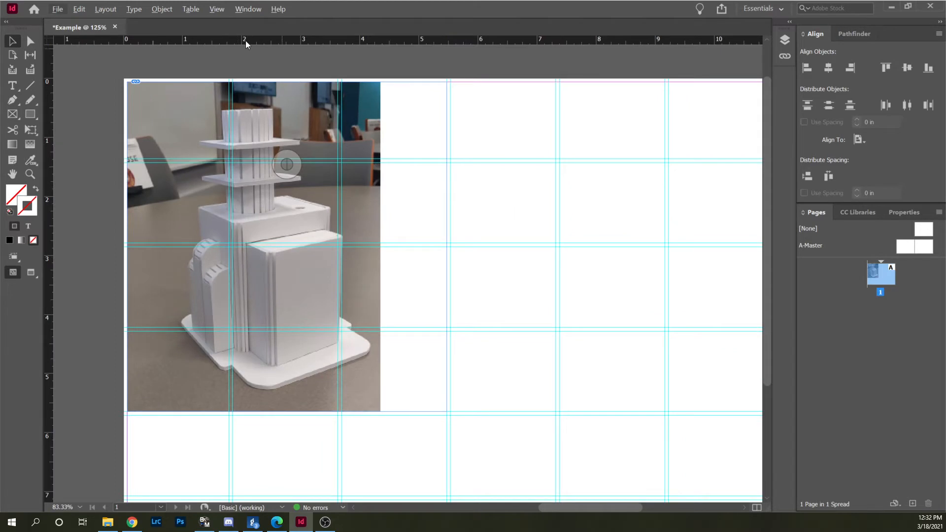
click(217, 9)
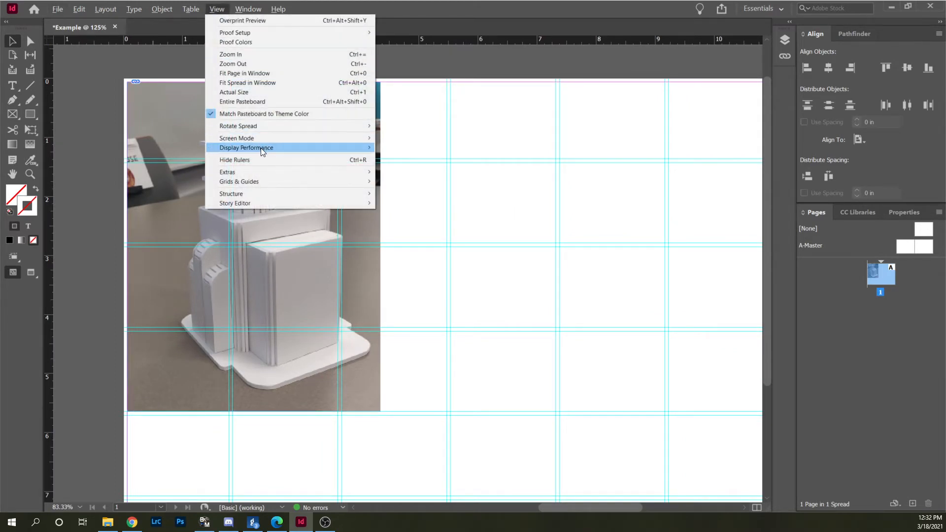
mouse_move(258, 148)
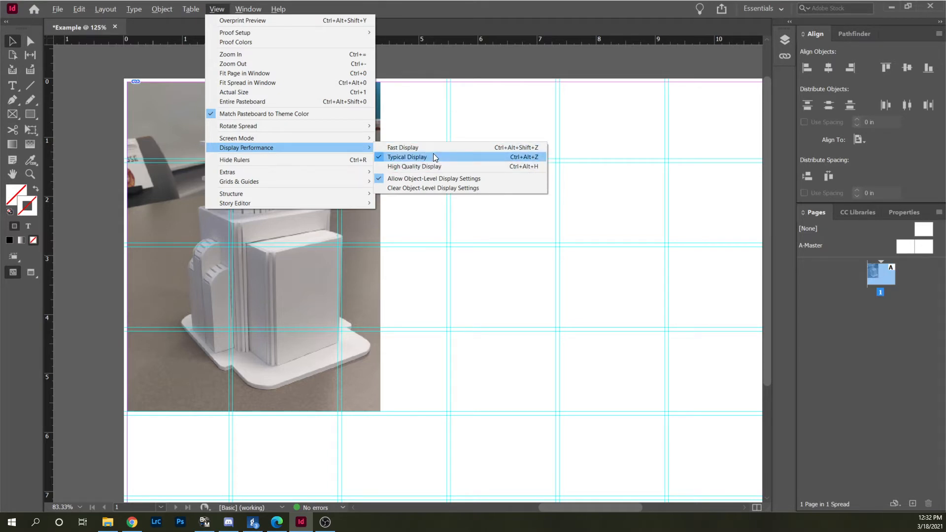
click(418, 167)
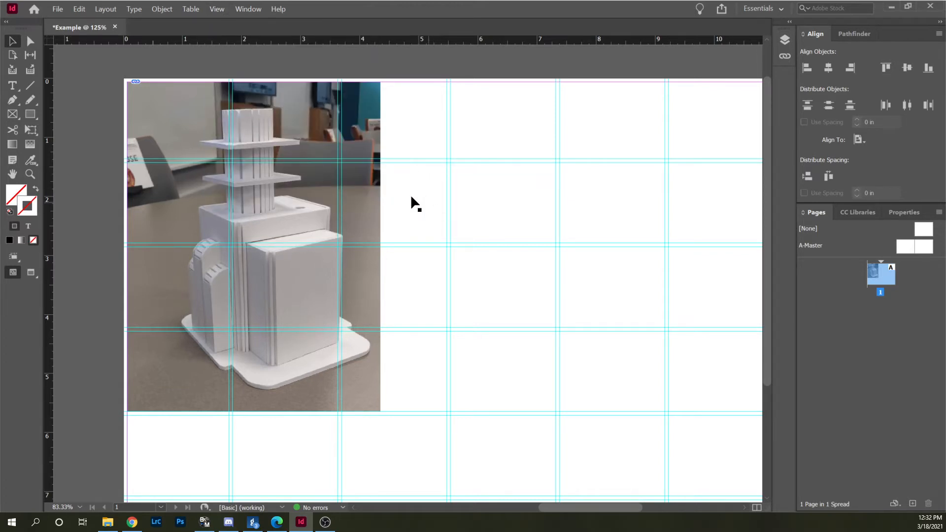
Inspect the photo's detail up close and set the display performance back to Typical Display.
scroll(258, 203, up, 2)
scroll(259, 202, down, 1)
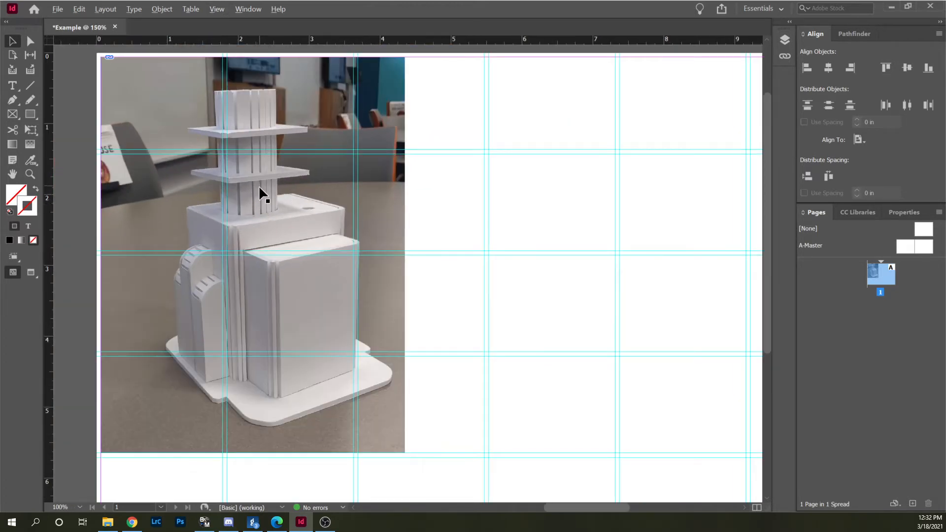
scroll(258, 185, down, 1)
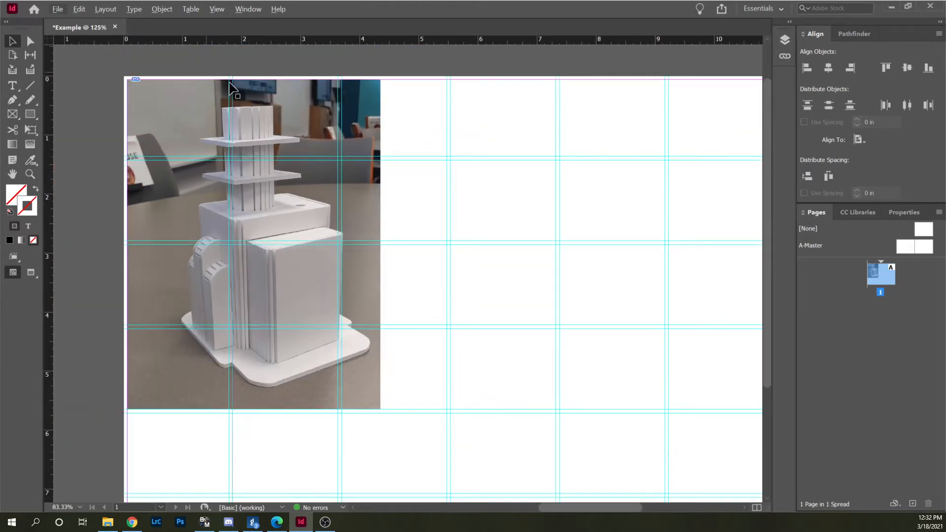
click(216, 9)
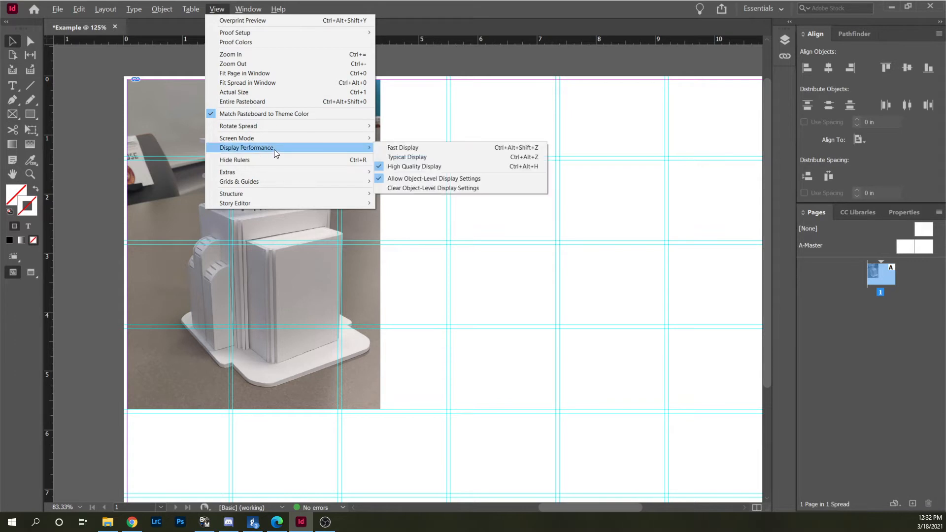
click(401, 156)
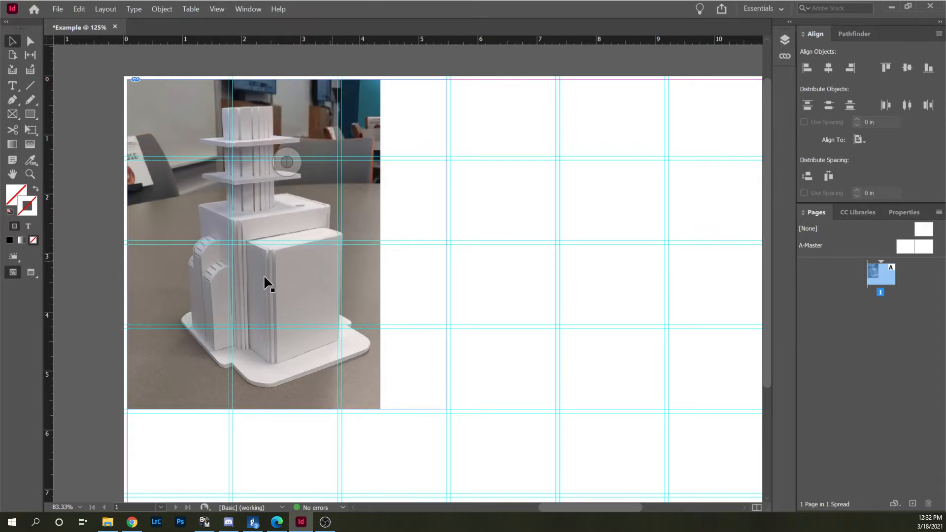
Crop the photo by pulling its frame's right edge in to the end of the second grid column.
scroll(143, 275, down, 1)
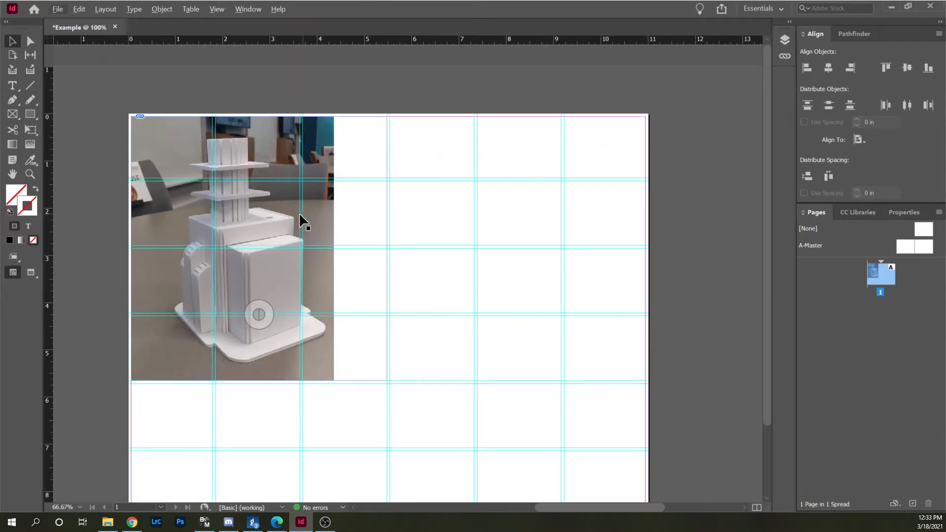
click(283, 214)
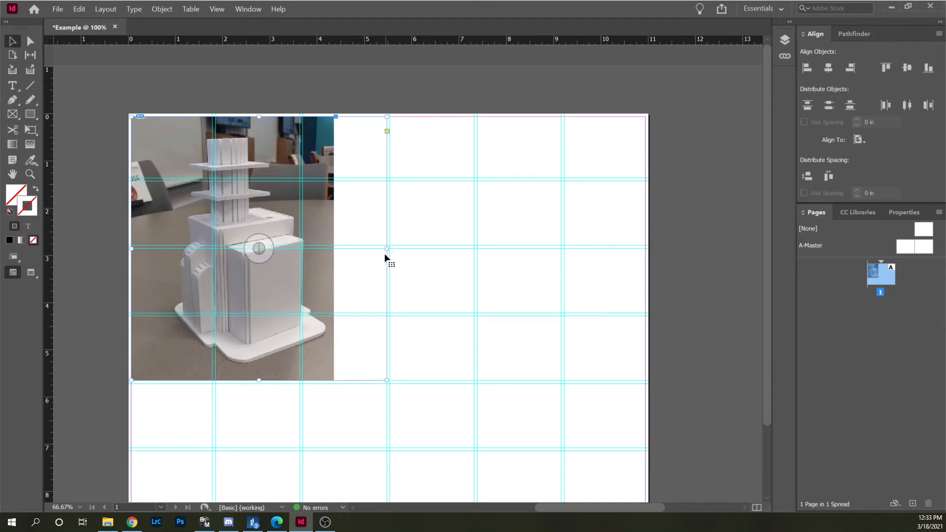
drag(385, 251, 300, 255)
Shift the photo leftward inside the cropped frame and nudge the frame three increments to the left.
drag(216, 247, 202, 249)
key(Left)
key(Left)
key(Left)
key(Left)
key(Left)
key(Left)
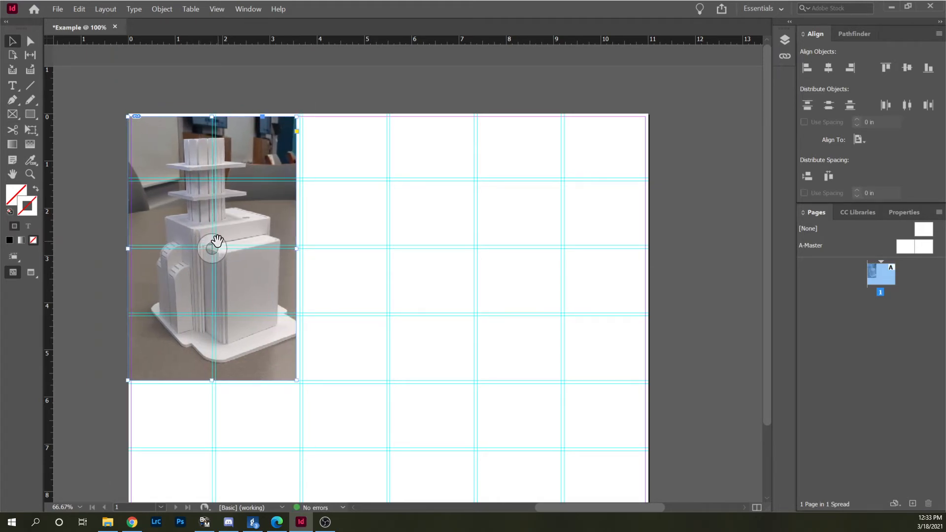
Nudge the photo leftward inside its frame so the model's whole base fits in the crop, and deselect it.
click(212, 245)
key(Escape)
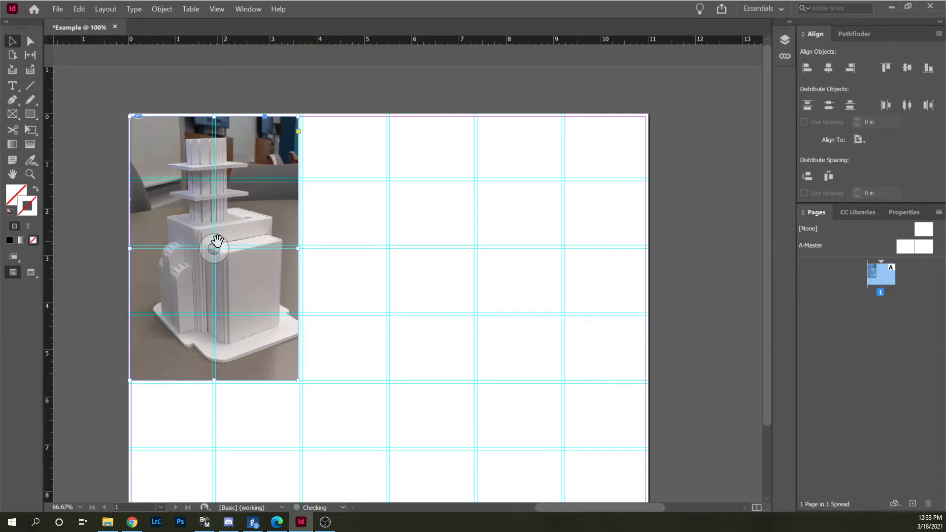
click(213, 248)
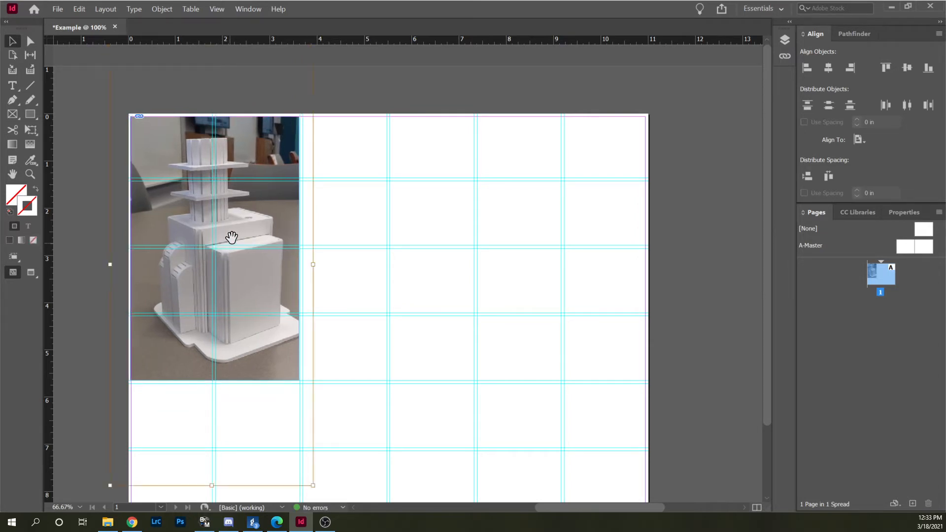
key(Left)
key(Left)
key(Left)
key(Left)
key(Left)
key(Left)
key(Left)
key(Left)
key(Left)
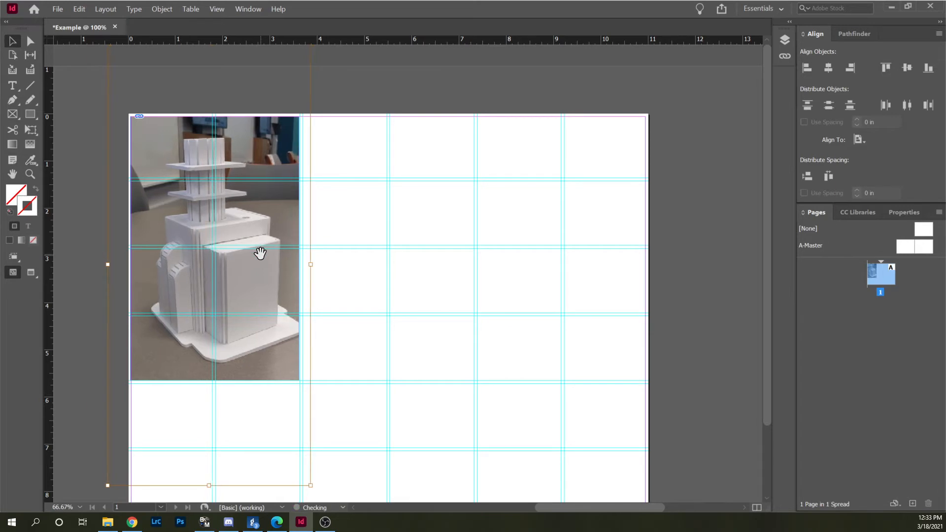
key(Left)
key(Left)
key(Left)
key(Left)
key(Left)
key(Left)
key(Left)
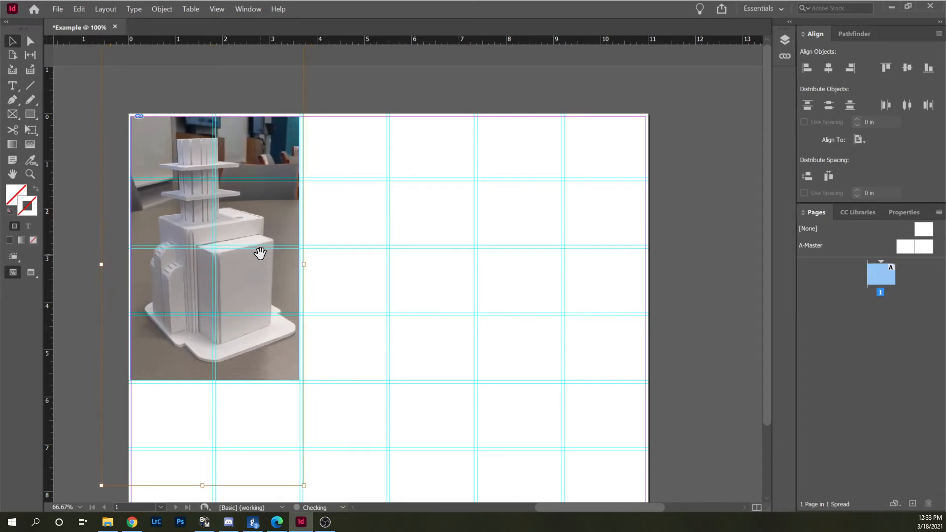
click(460, 217)
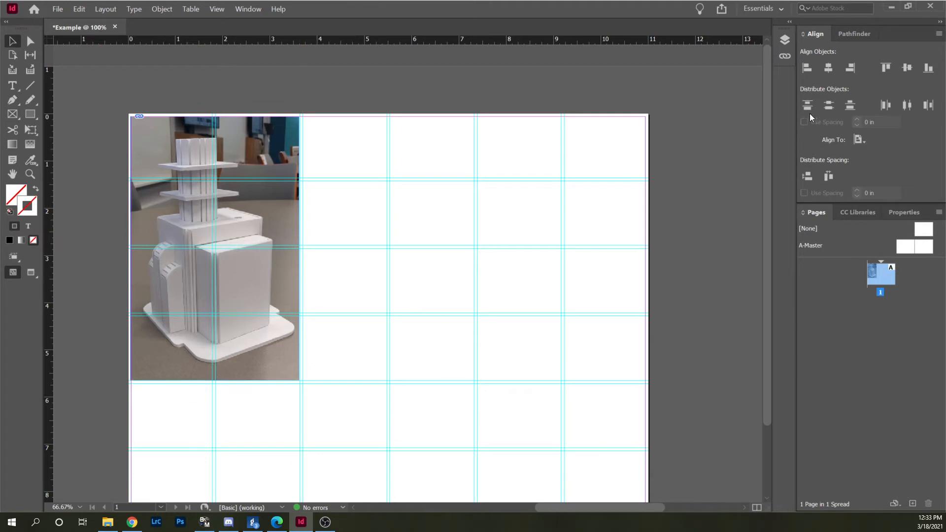
Add a new layer to the document and lock Layer 1.
click(785, 41)
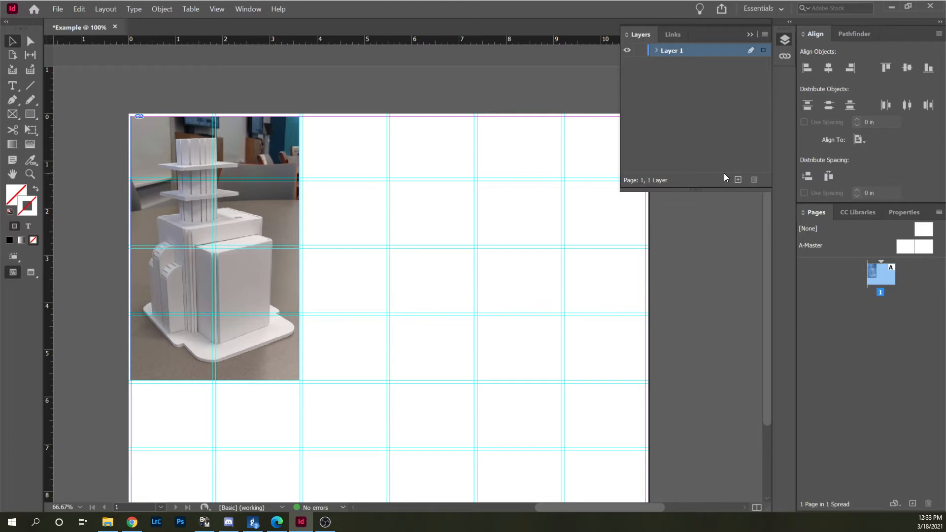
click(738, 179)
click(639, 64)
Rename Layer 1 as Pictures and Layer 2 as Call Outs.
double_click(673, 63)
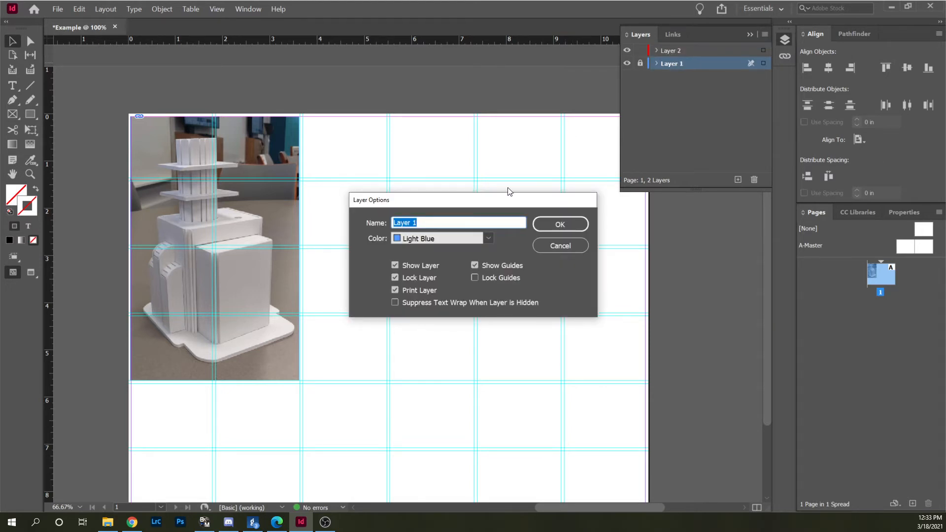
text(Pictures)
key(Return)
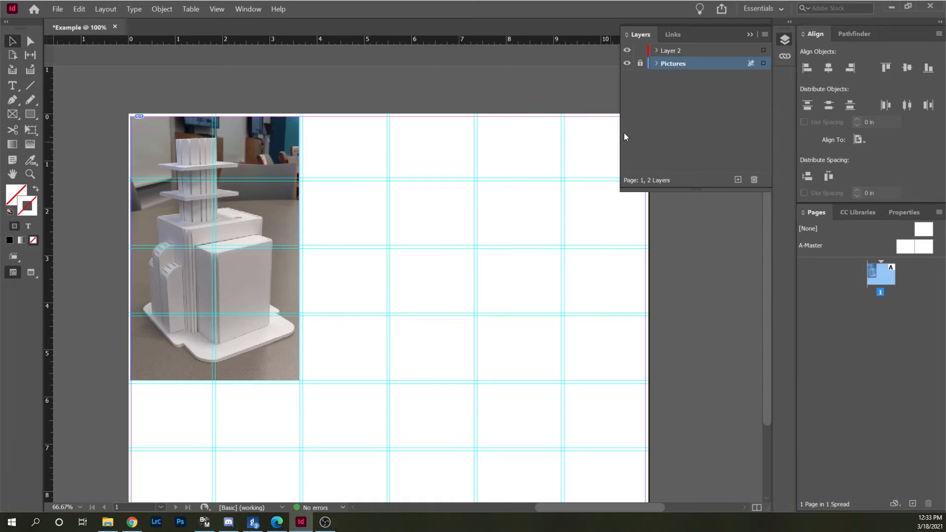
double_click(679, 50)
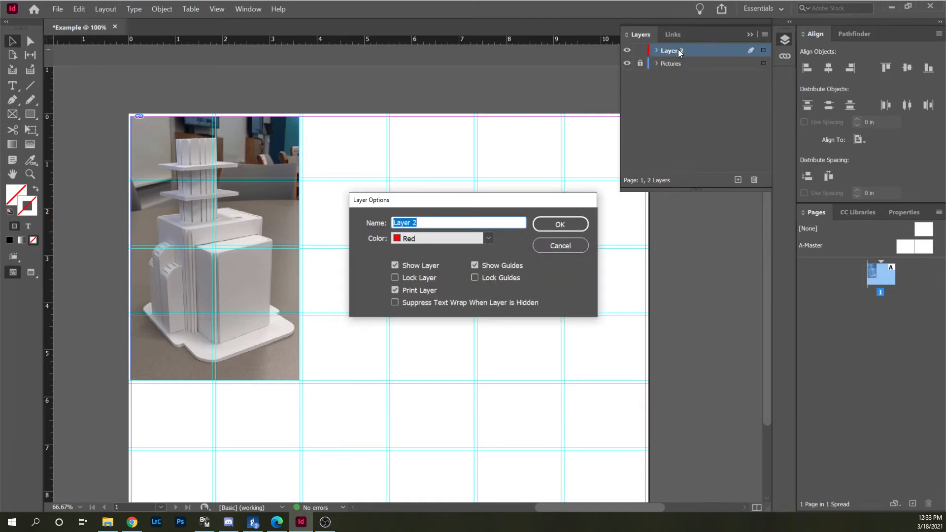
text(all Outs)
key(Return)
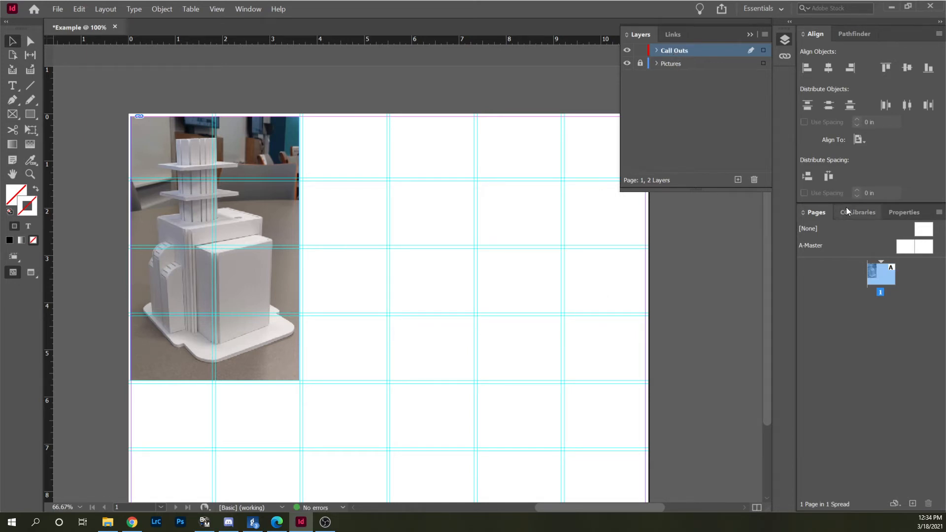
click(750, 35)
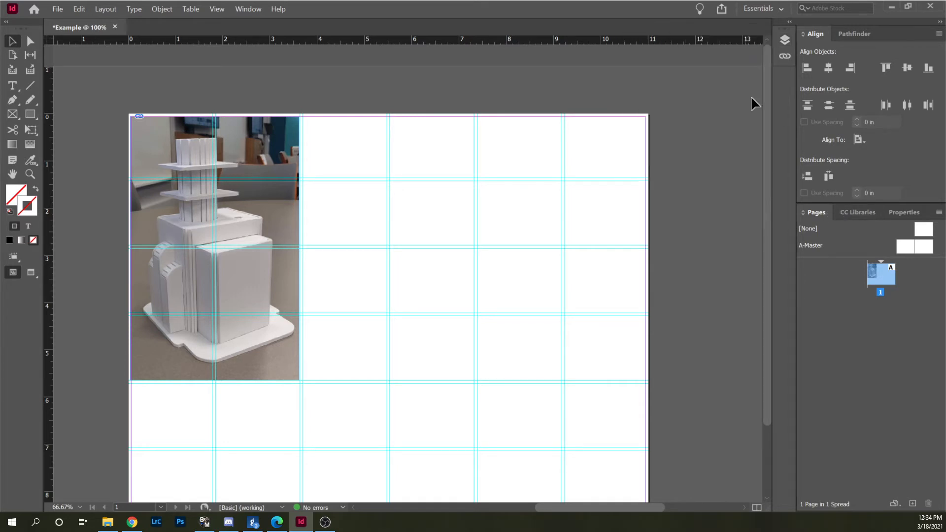
Draw an angled callout line about 2.9 in wide with the Pen tool, from the blank page to the model, with the default black stroke.
click(14, 98)
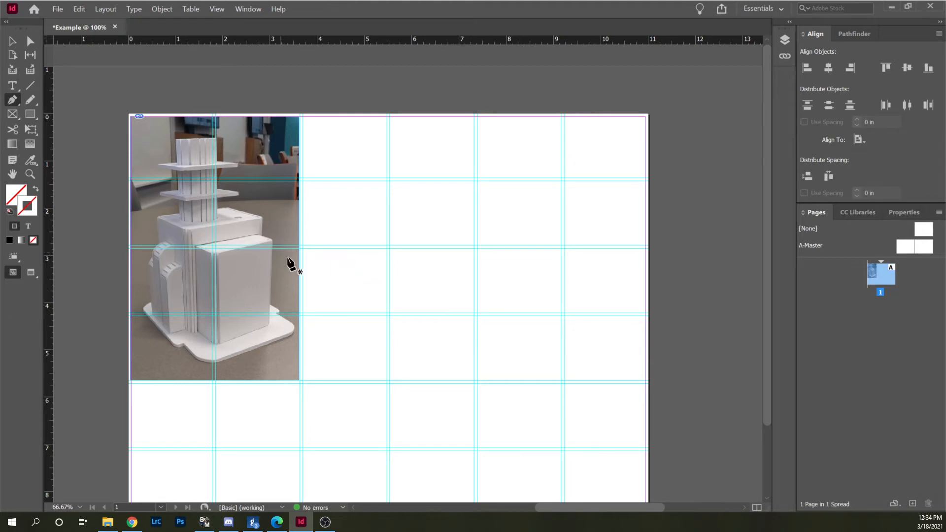
click(409, 270)
shift+click(344, 228)
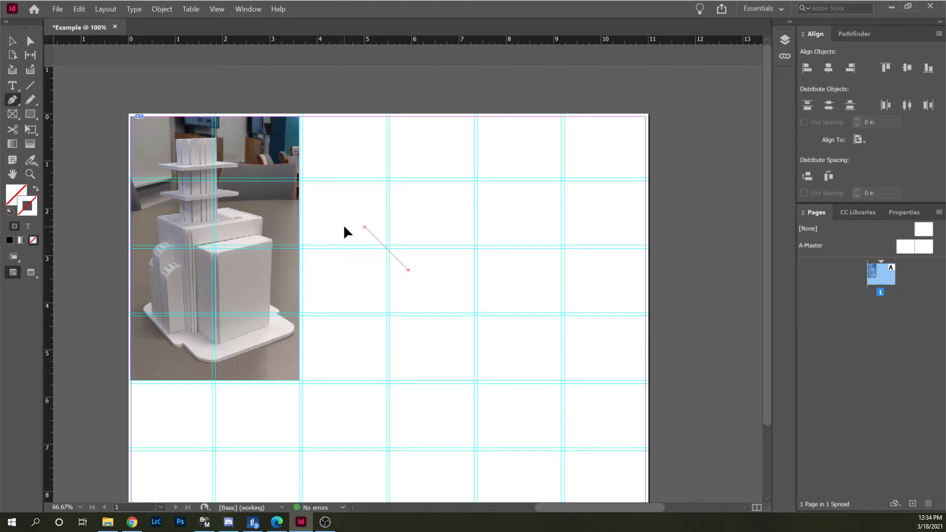
click(271, 227)
click(10, 213)
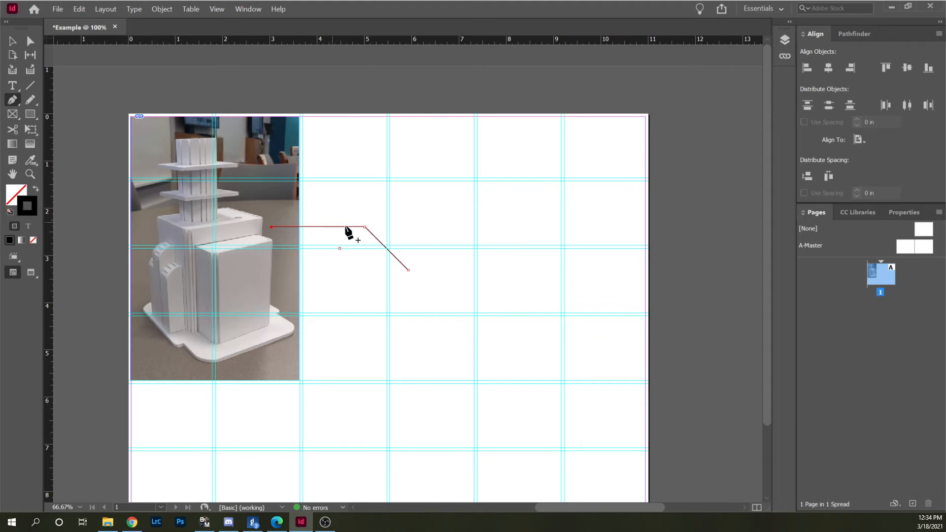
click(10, 44)
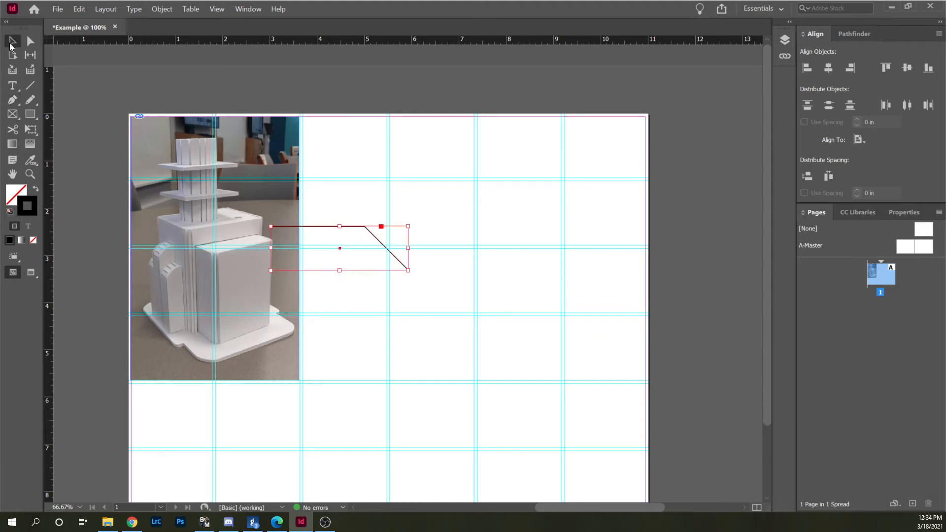
Select the callout line and detach the Properties panel so it floats over the page with room for the stroke options.
click(401, 227)
scroll(366, 226, up, 1)
scroll(367, 227, up, 1)
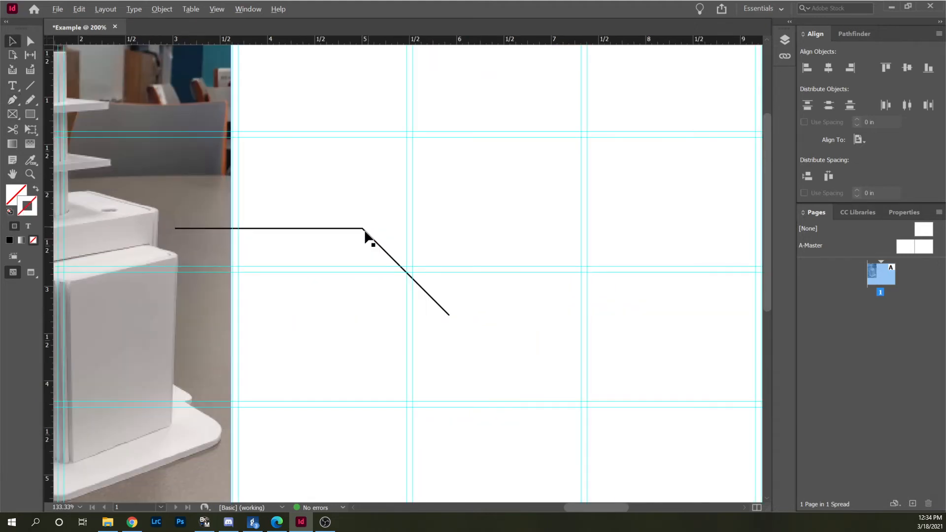
scroll(366, 228, down, 1)
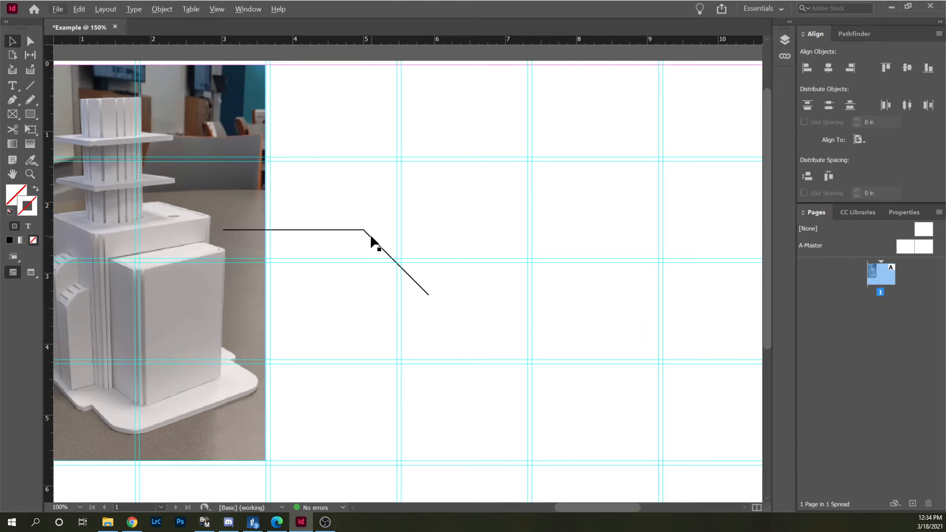
click(371, 239)
scroll(434, 226, down, 2)
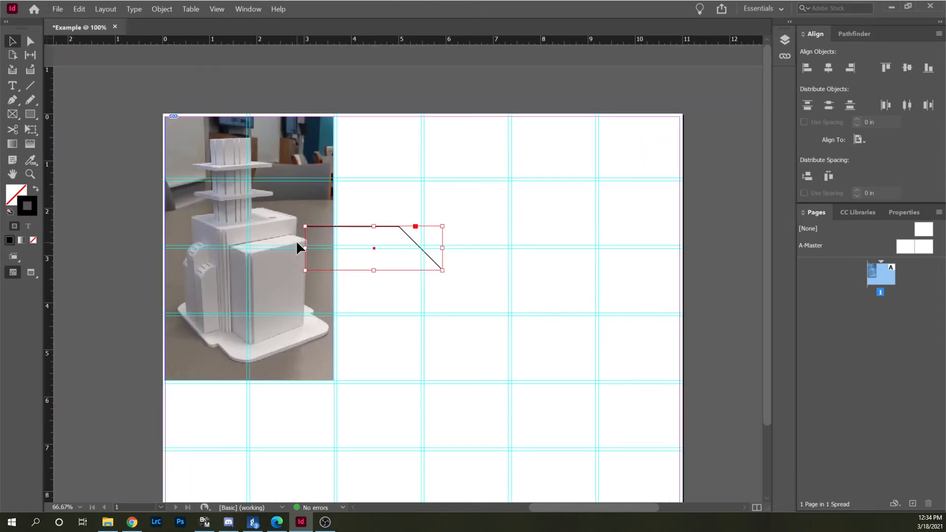
scroll(345, 232, up, 2)
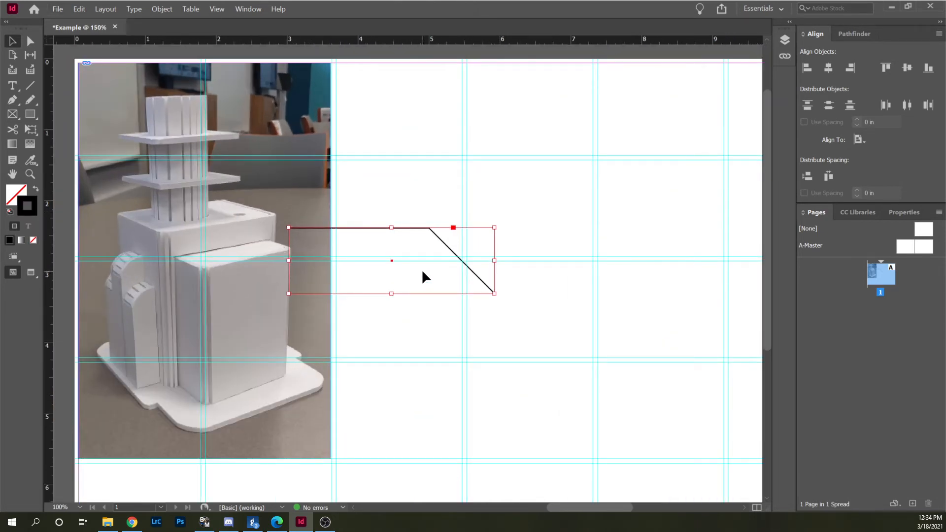
click(909, 214)
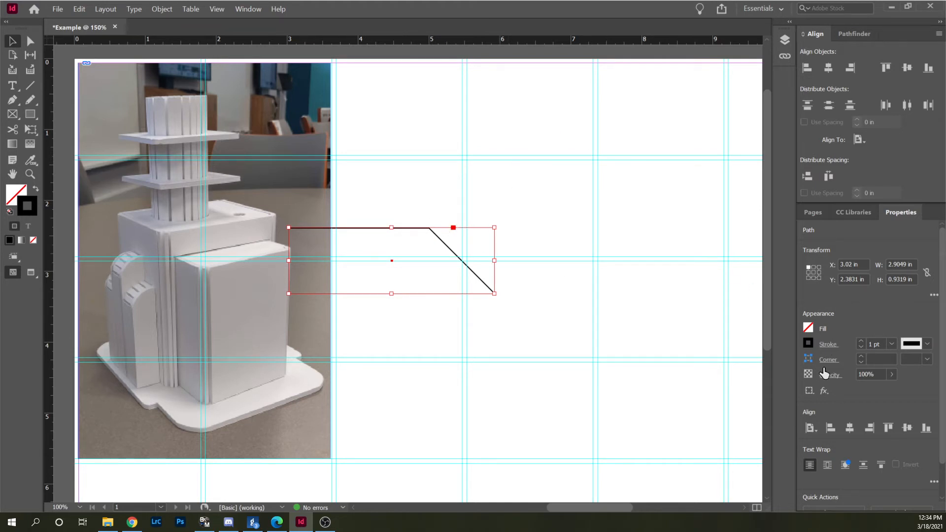
click(828, 344)
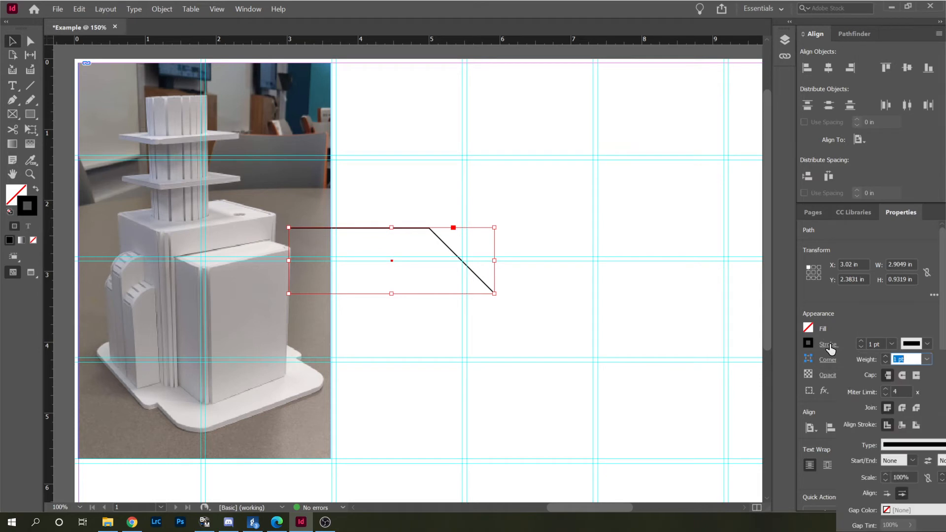
click(895, 213)
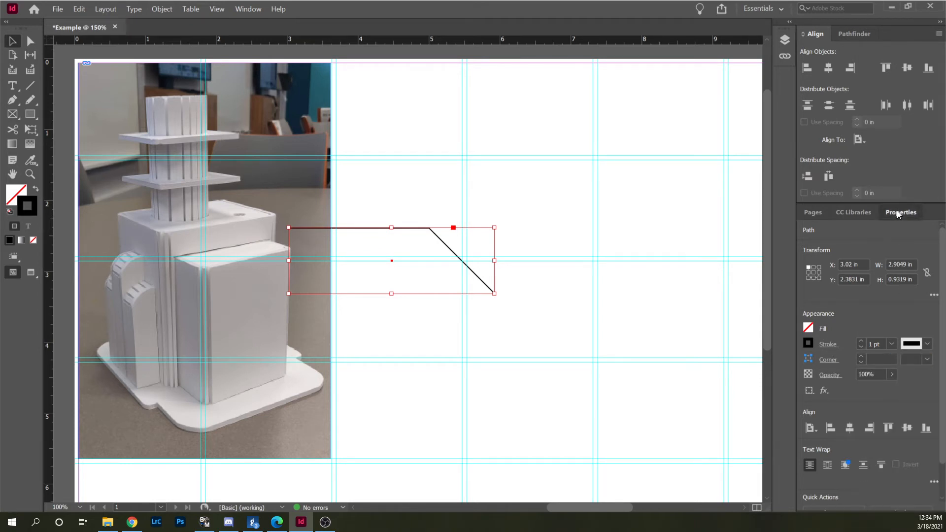
drag(897, 211, 616, 114)
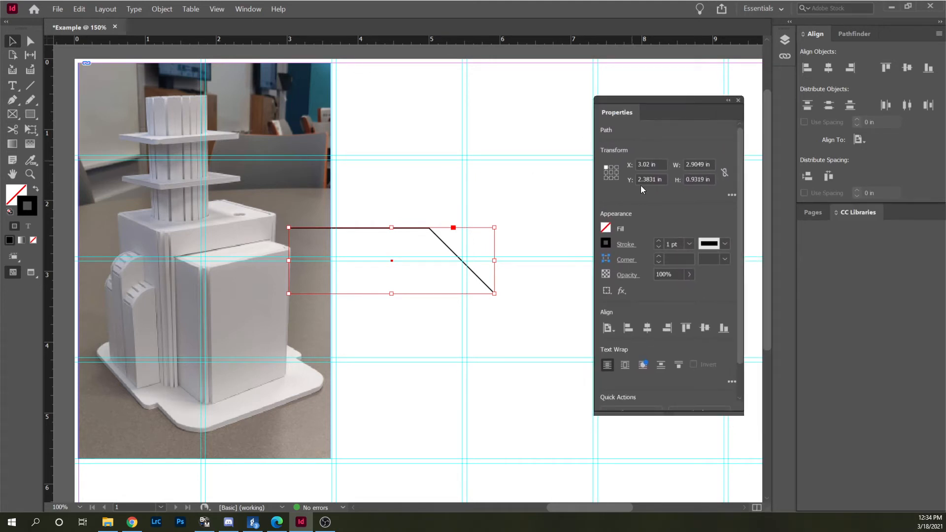
Set the callout line's stroke weight to 1 pt and its end arrowhead to TriangleWide.
click(626, 245)
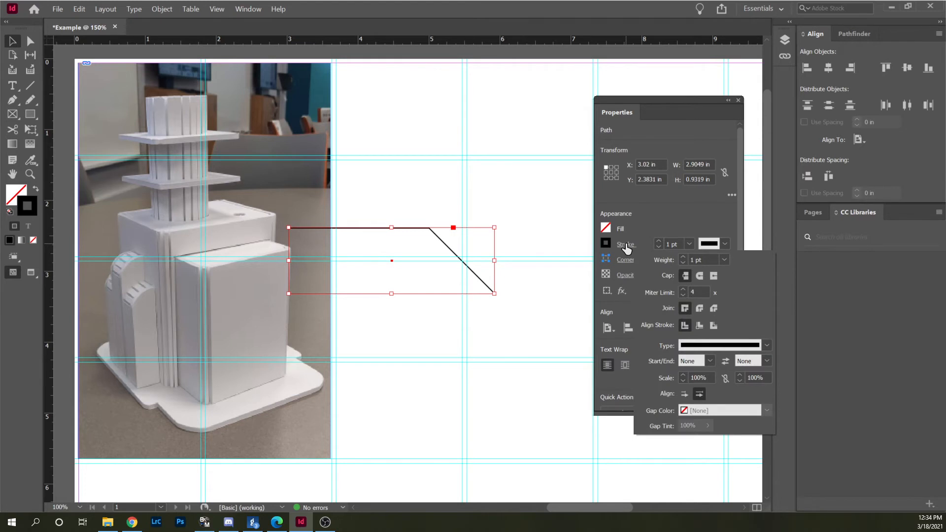
click(683, 256)
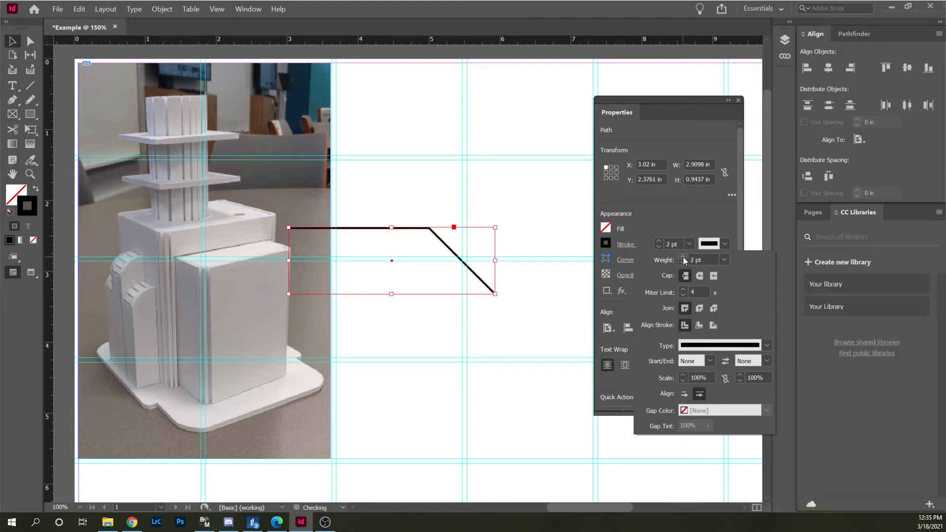
click(684, 262)
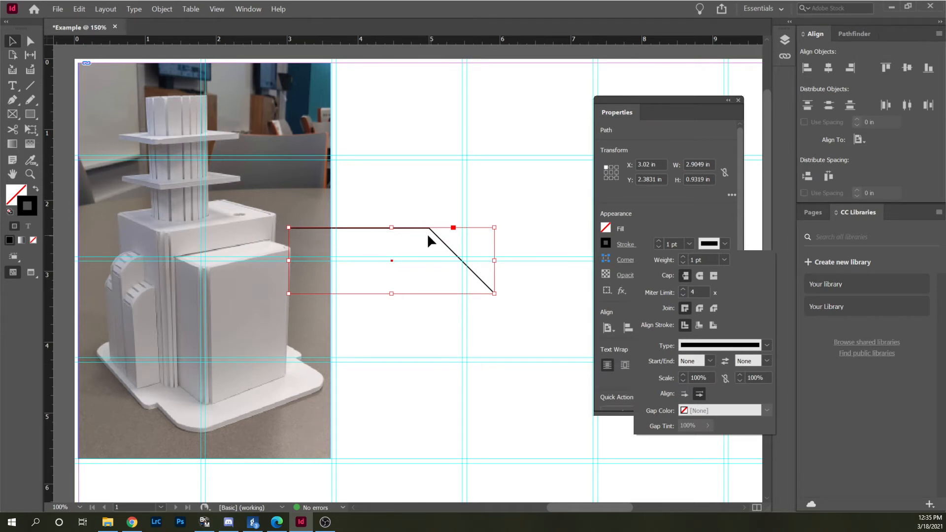
click(765, 361)
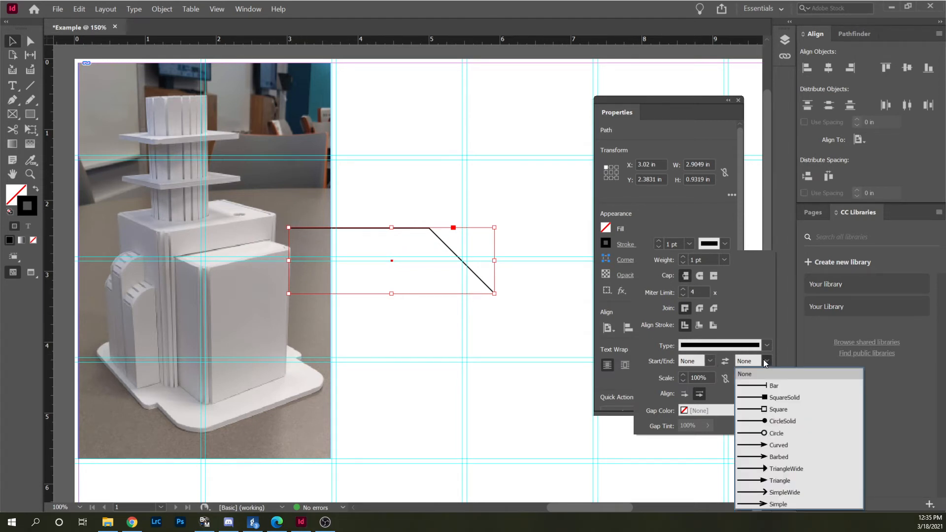
click(785, 469)
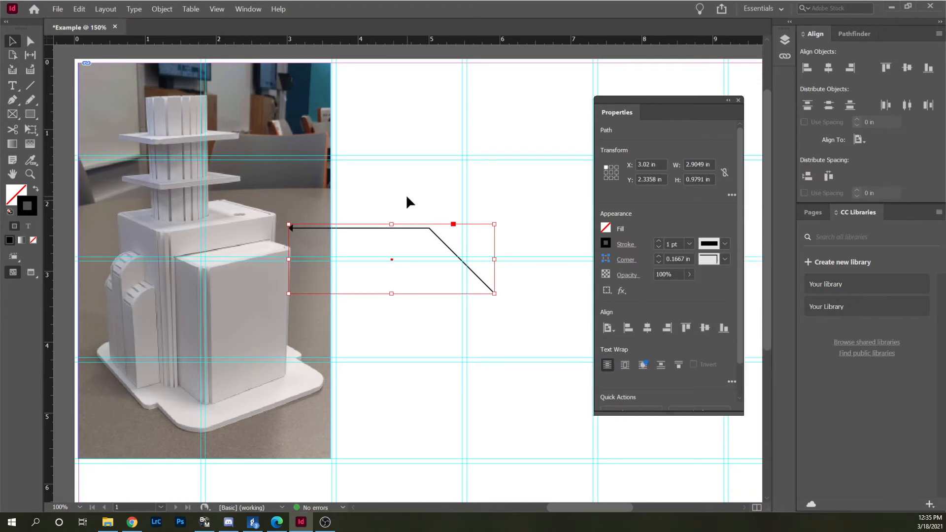
Check the arrowhead up close and set the callout line's start marker to CircleSolid.
click(372, 236)
scroll(296, 238, up, 5)
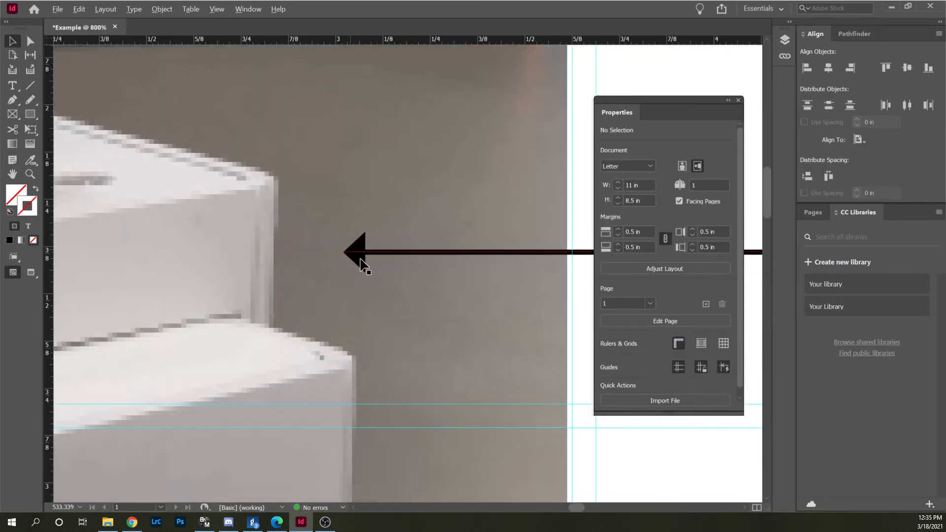
scroll(360, 259, down, 7)
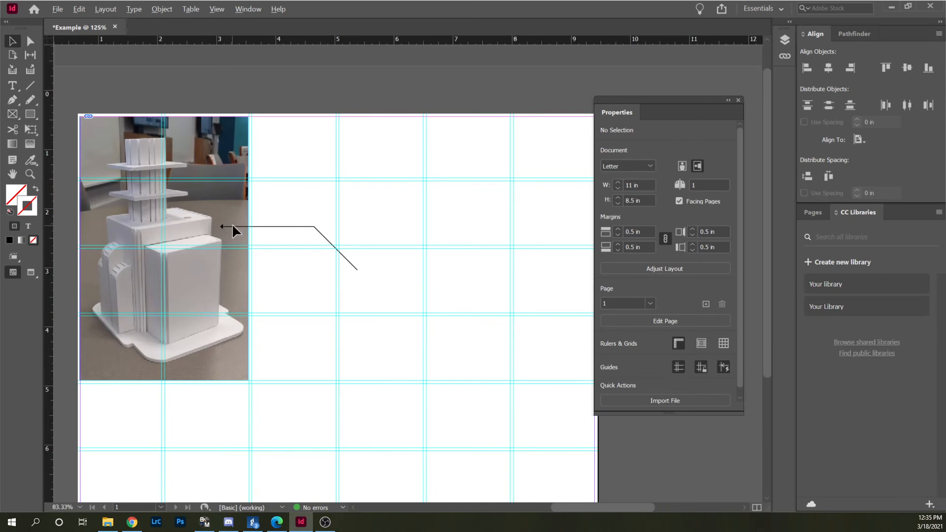
scroll(232, 224, up, 3)
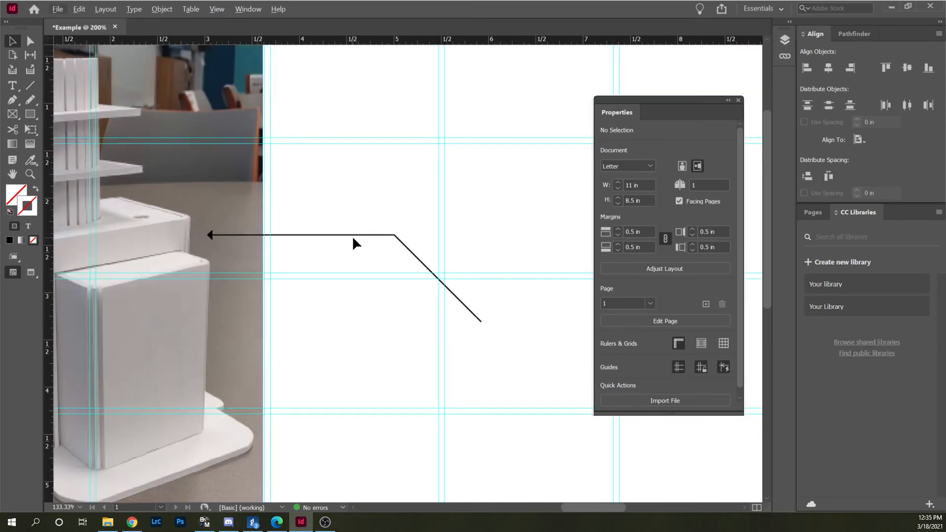
click(353, 236)
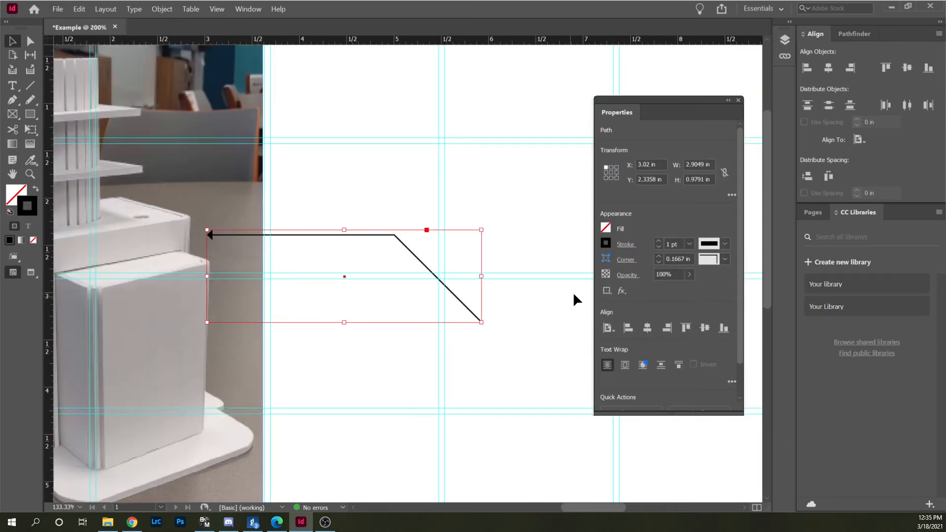
click(627, 244)
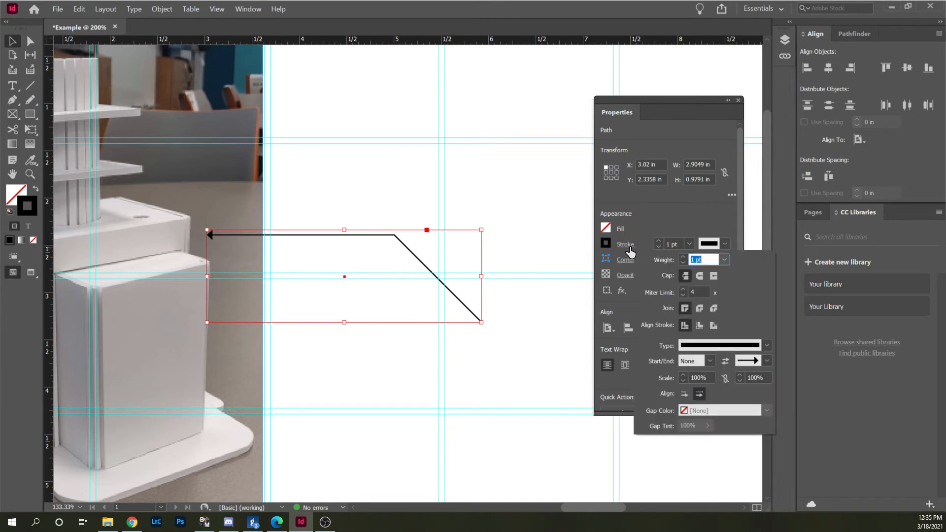
click(710, 361)
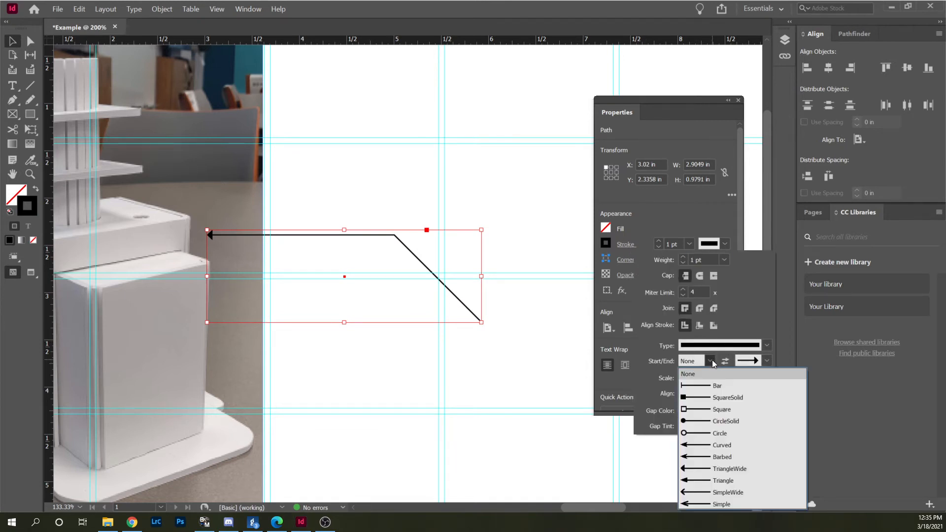
click(710, 421)
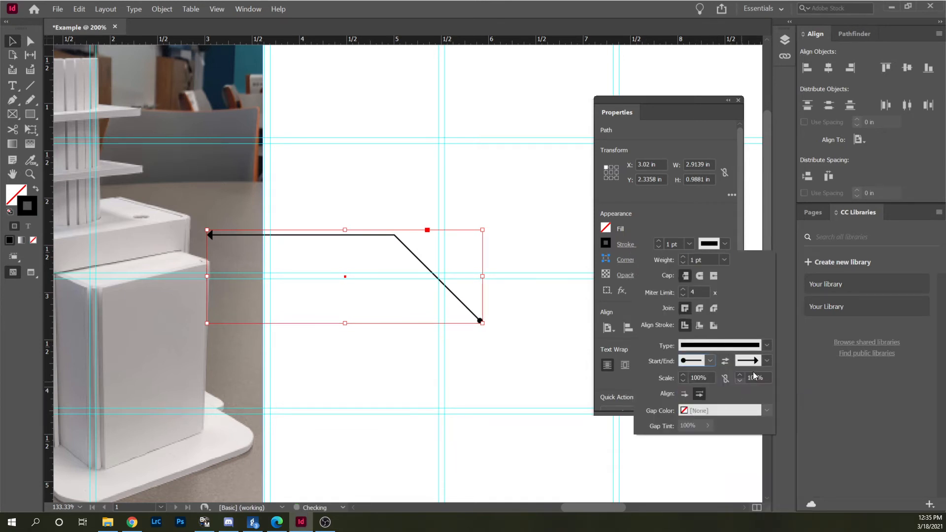
Set the callout line's end marker to None, removing the arrowhead at the model side, and deselect the line.
click(766, 364)
click(749, 370)
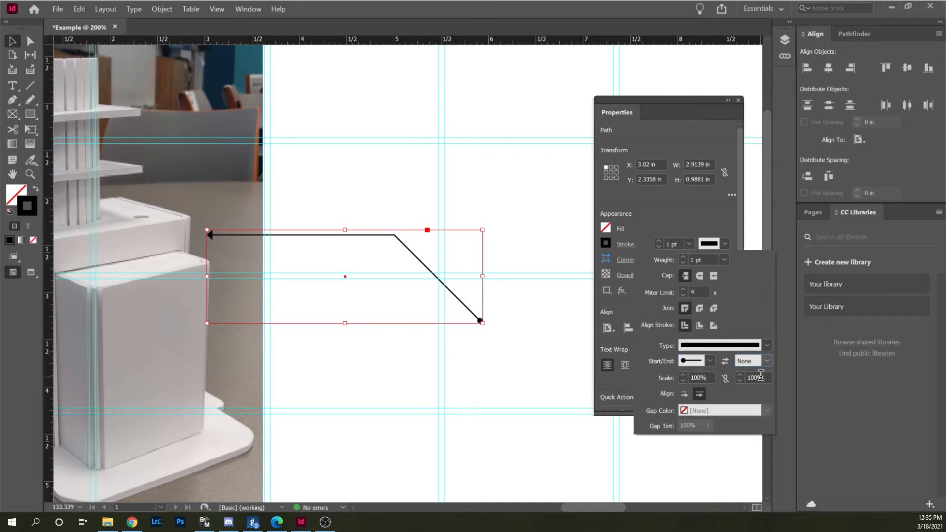
click(491, 197)
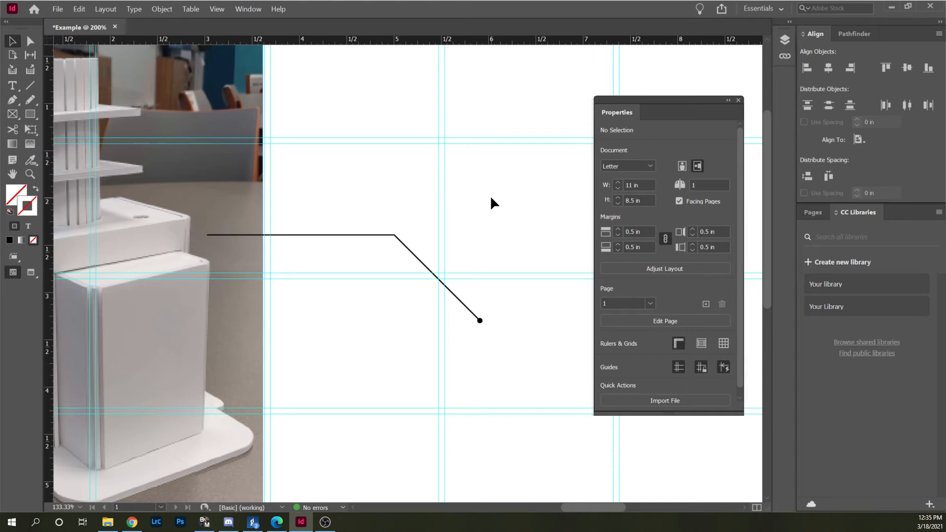
Swap the callout line's start and end markers so the solid circle sits at the model end.
click(407, 242)
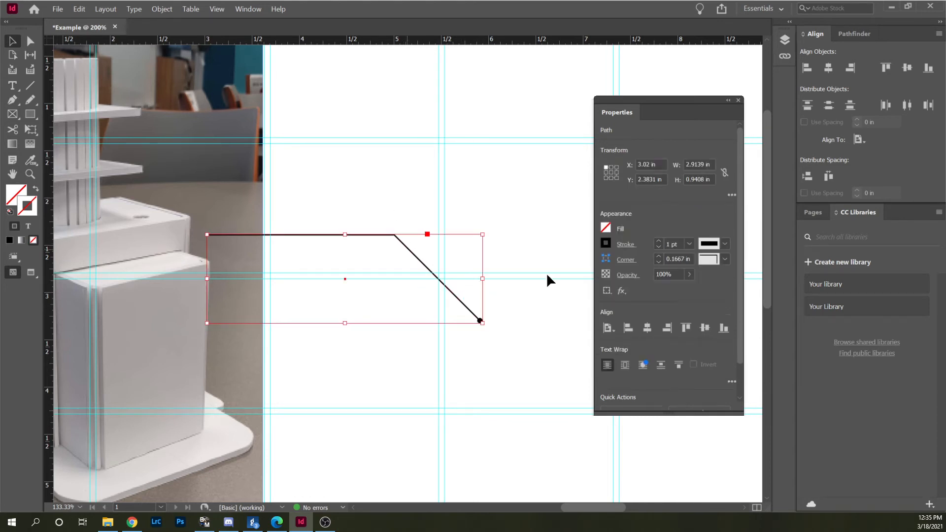
click(630, 248)
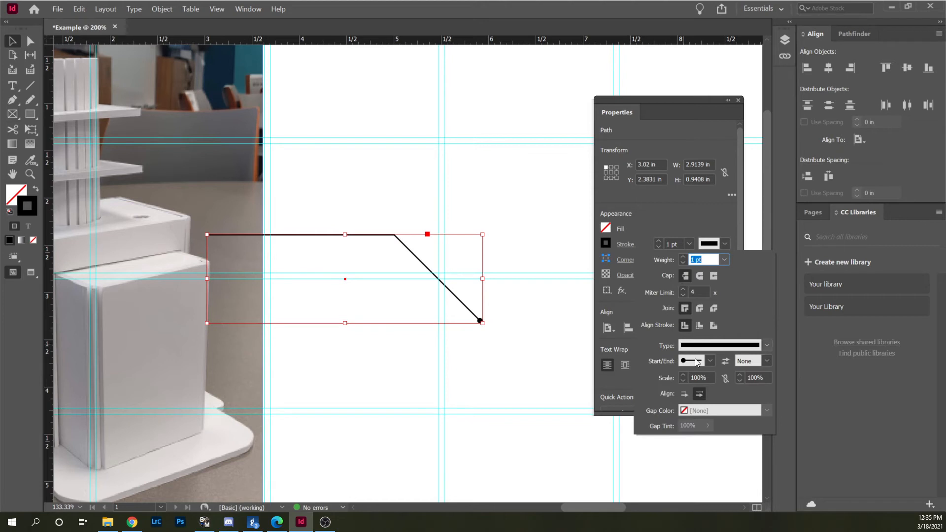
click(725, 363)
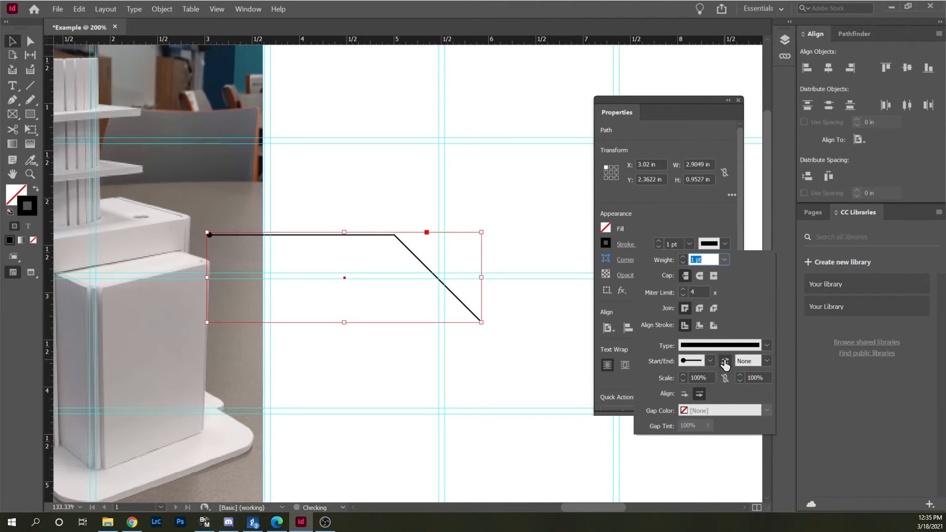
click(529, 176)
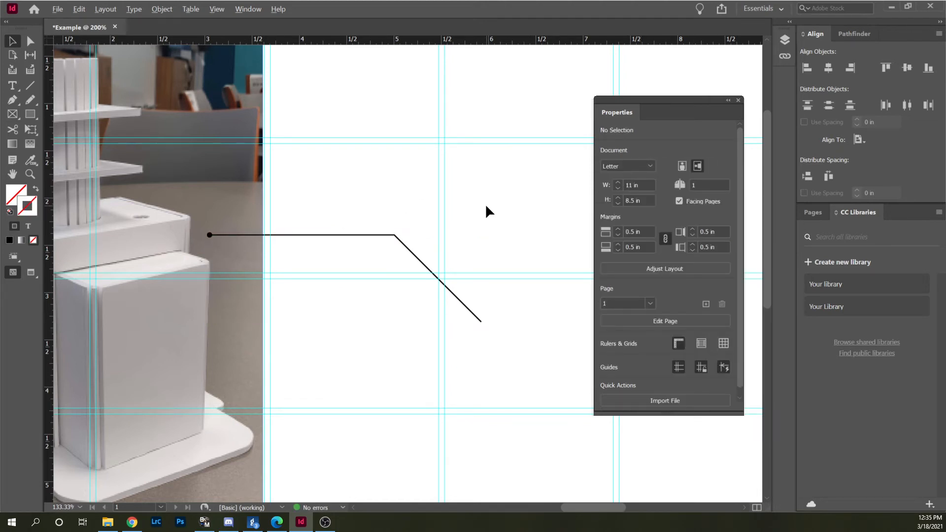
Duplicate the callout line up and to the left, placing the copy at about X 2.67 in, Y 1.64 in.
scroll(484, 203, down, 2)
scroll(363, 220, up, 1)
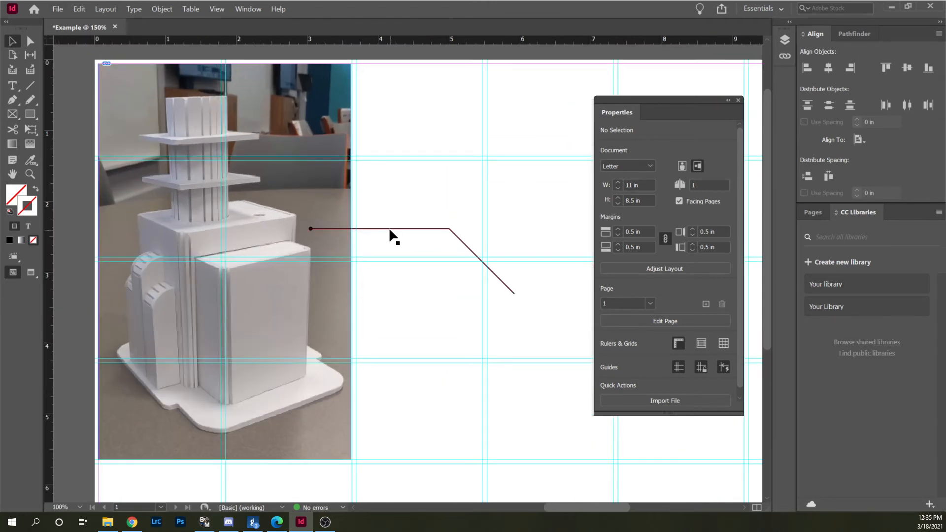
click(388, 230)
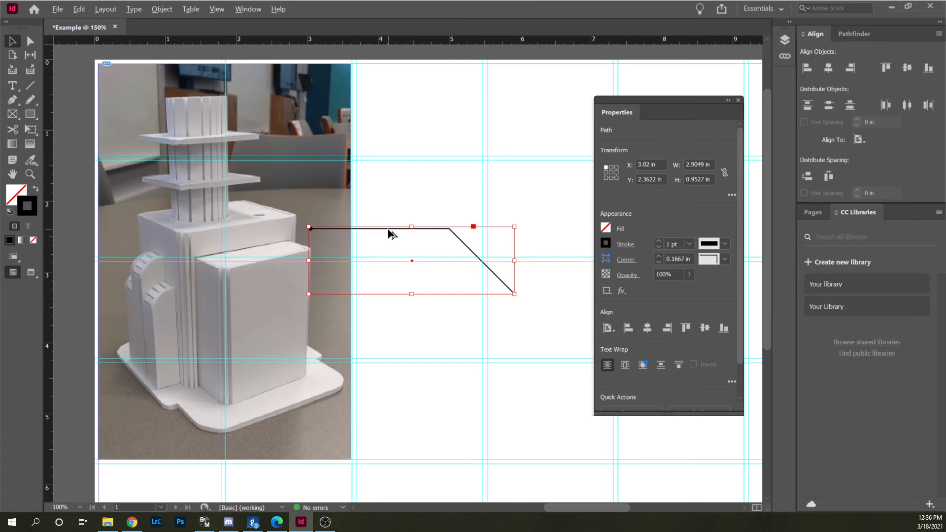
drag(390, 231, 362, 179)
click(416, 116)
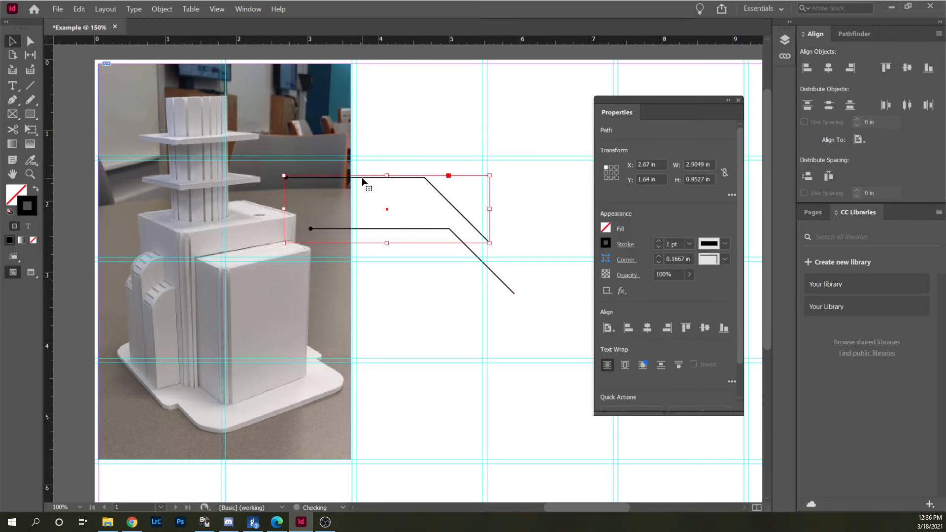
click(403, 120)
Extend the upper callout's angled segment with Direct Selection, keeping its angle, until the line is about 3.31 in wide and 1.36 in high.
scroll(497, 218, up, 2)
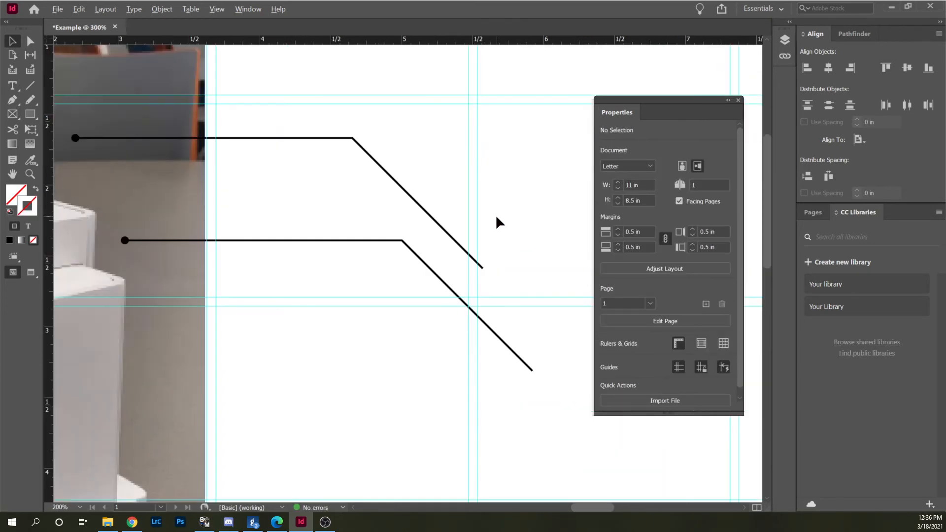
click(459, 245)
scroll(247, 191, down, 1)
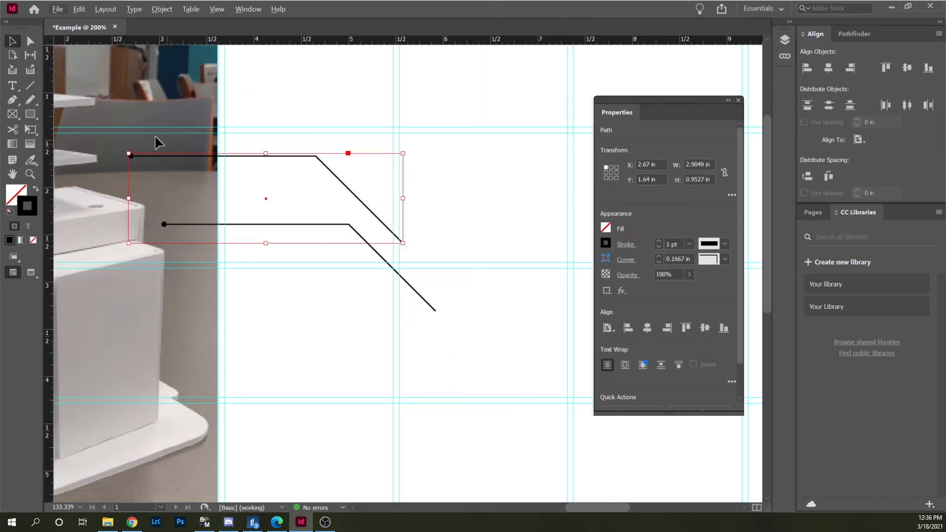
click(30, 41)
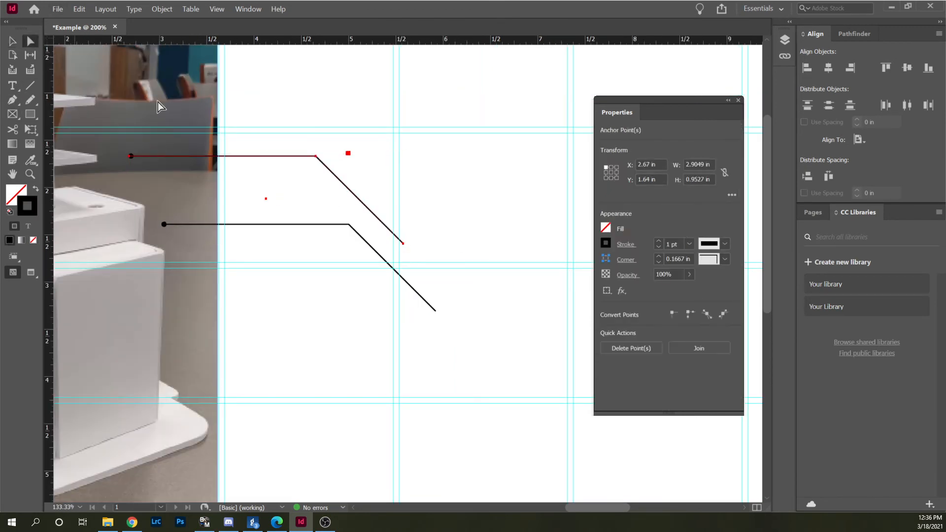
drag(403, 245, 441, 281)
key(ctrl+z)
click(409, 249)
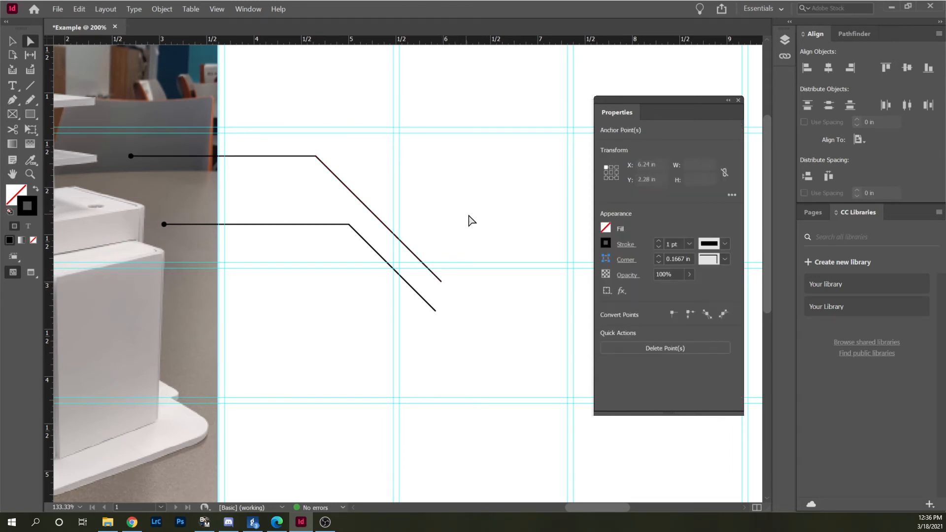
click(487, 243)
scroll(490, 251, down, 2)
scroll(403, 165, up, 1)
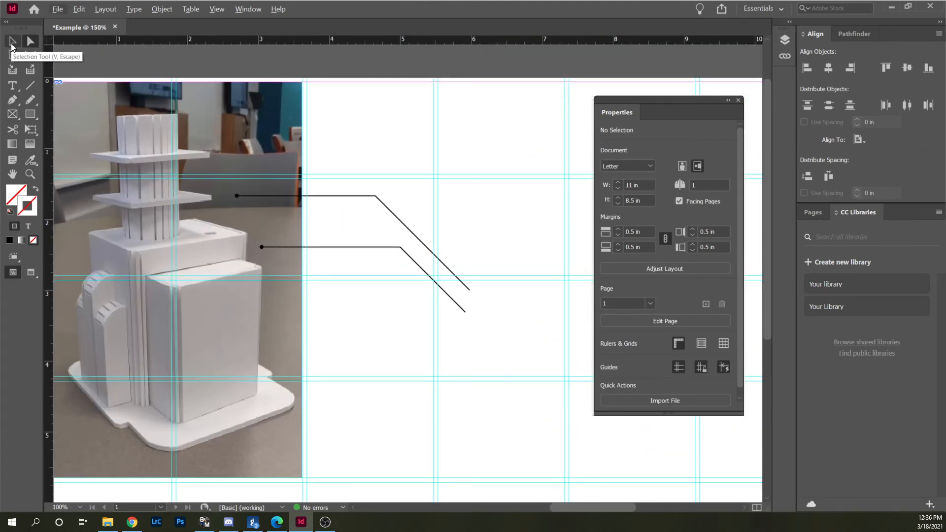
Try moving the whole upper callout line with the Selection tool, undo the move and deselect the line.
click(11, 45)
drag(364, 195, 385, 175)
key(ctrl+z)
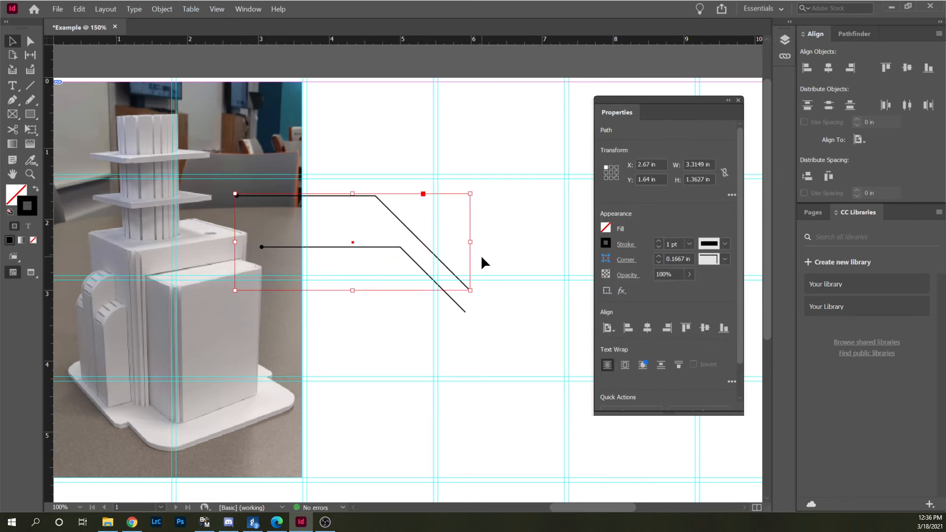
click(512, 200)
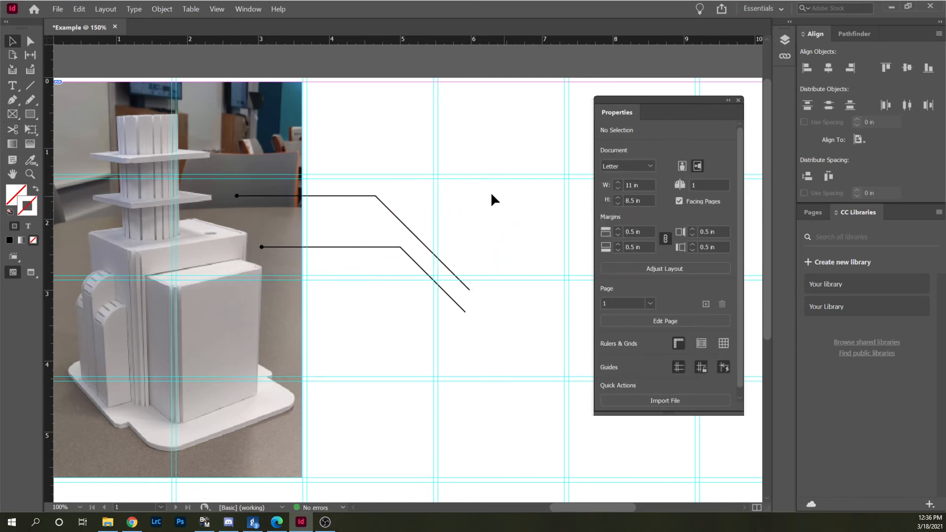
Pull the upper callout's lower end point back to about X 5.92 in, Y 2.95 in, in line with the lower callout's end.
click(28, 45)
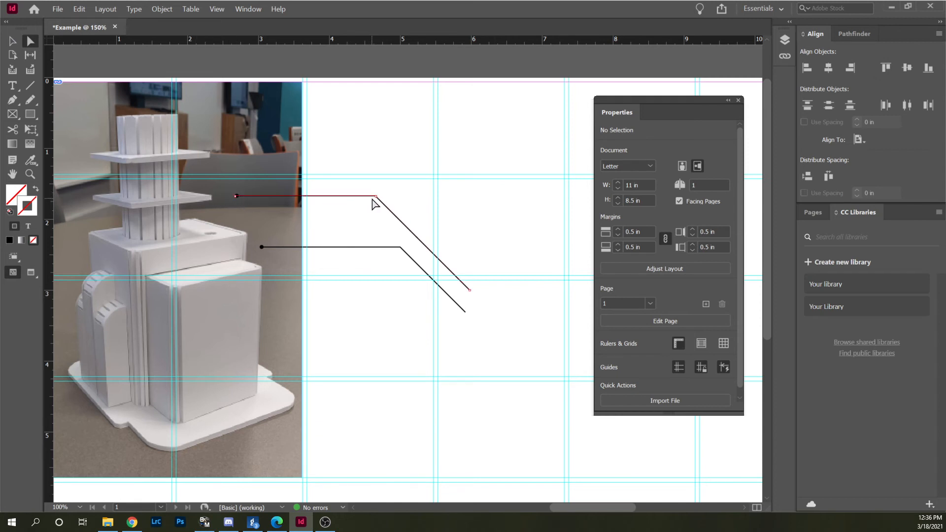
mouse_move(469, 290)
mouse_down()
mouse_move(469, 274)
mouse_move(369, 221)
mouse_move(300, 209)
mouse_move(454, 252)
mouse_move(466, 268)
mouse_move(466, 313)
mouse_move(466, 288)
mouse_up()
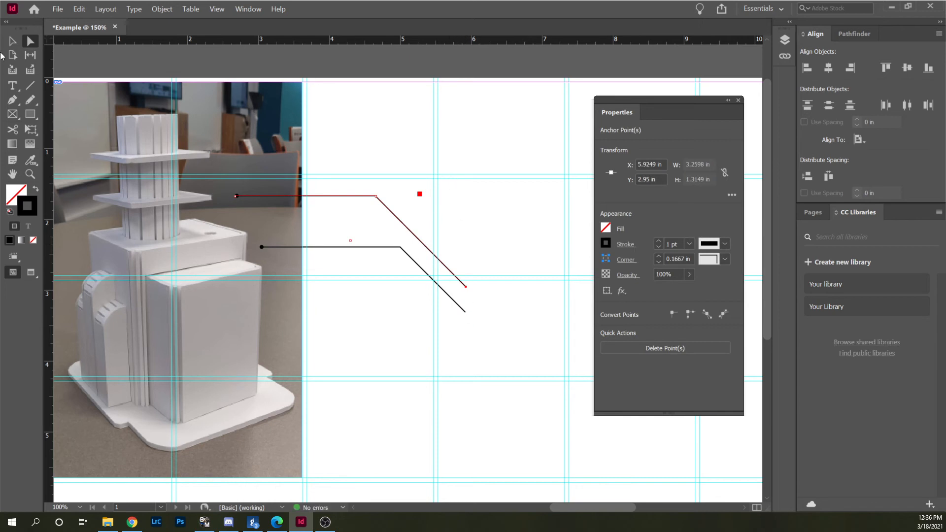
click(13, 41)
click(422, 285)
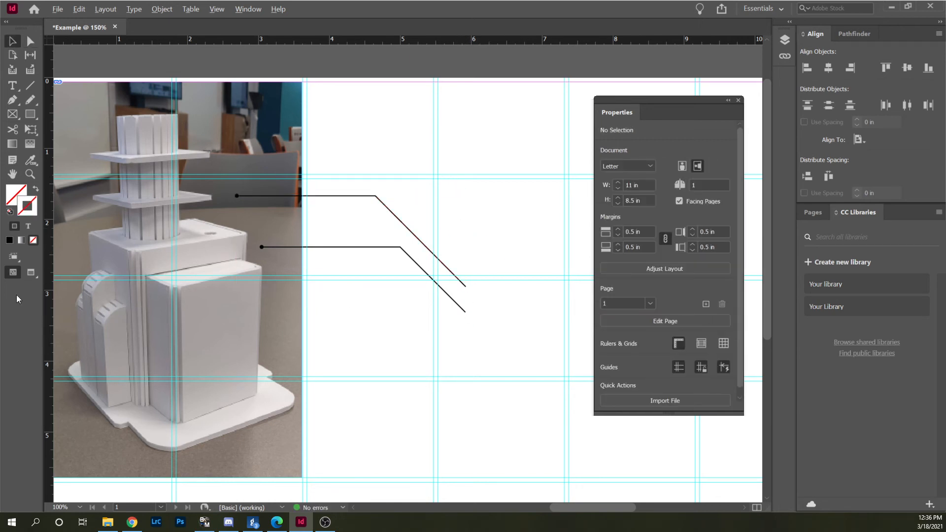
Dock the floating Properties panel back beside CC Libraries to clear the page area.
scroll(309, 203, up, 3)
scroll(144, 211, down, 3)
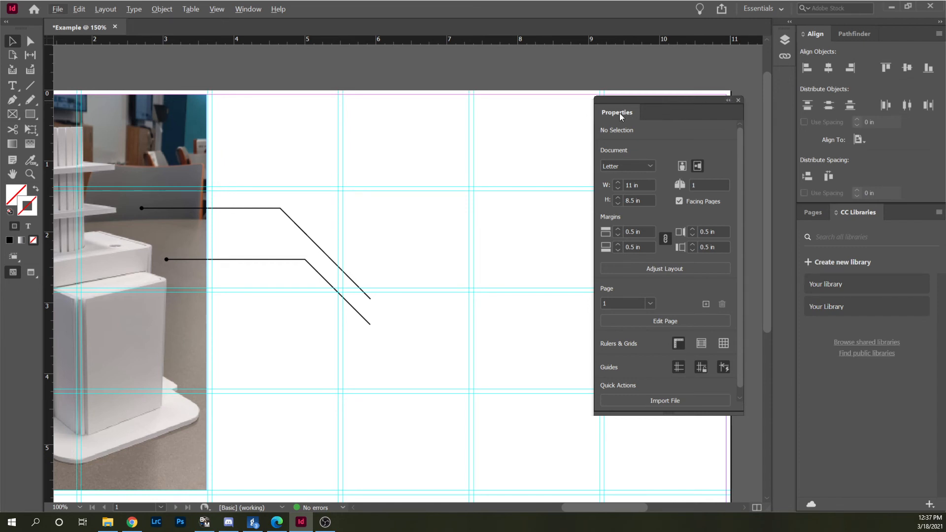
drag(617, 112, 898, 219)
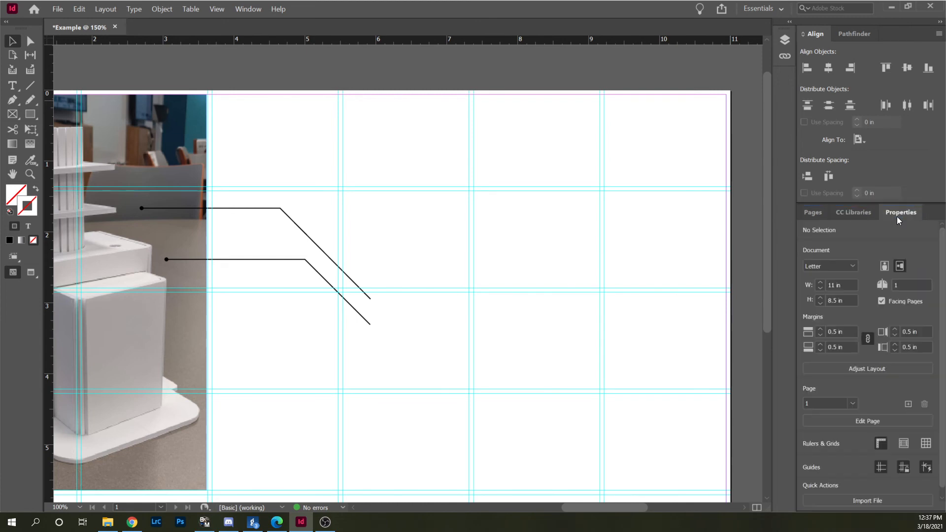
Create a text frame about 1.99 in wide and 0.41 in high just beyond the callout lines' blank-page ends.
click(13, 85)
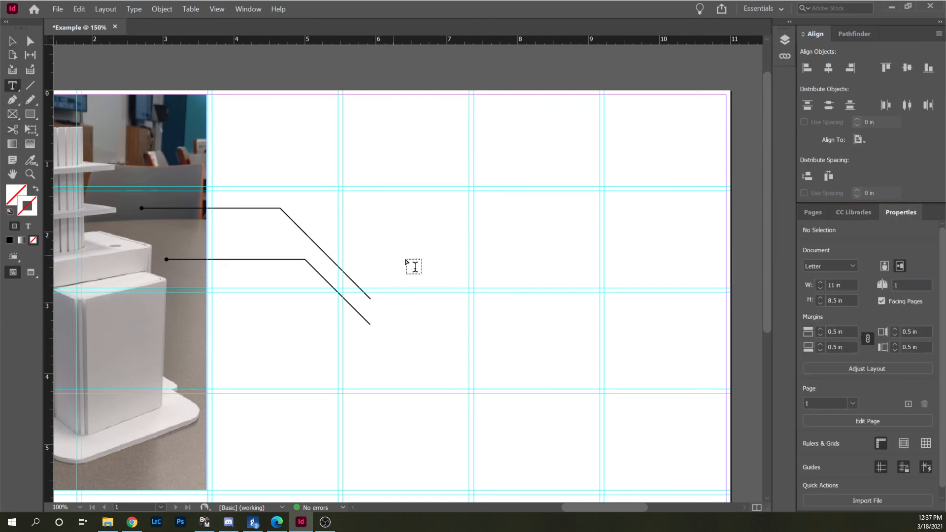
drag(382, 280, 523, 308)
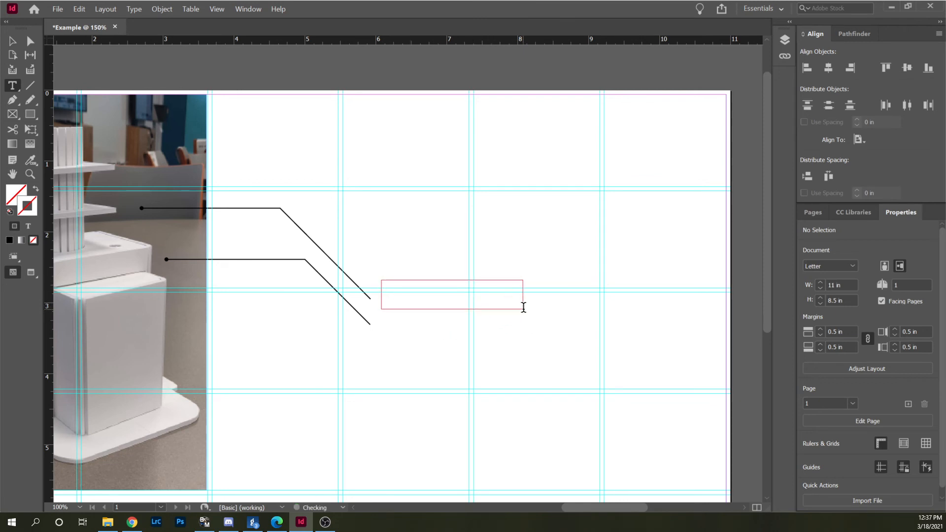
click(395, 293)
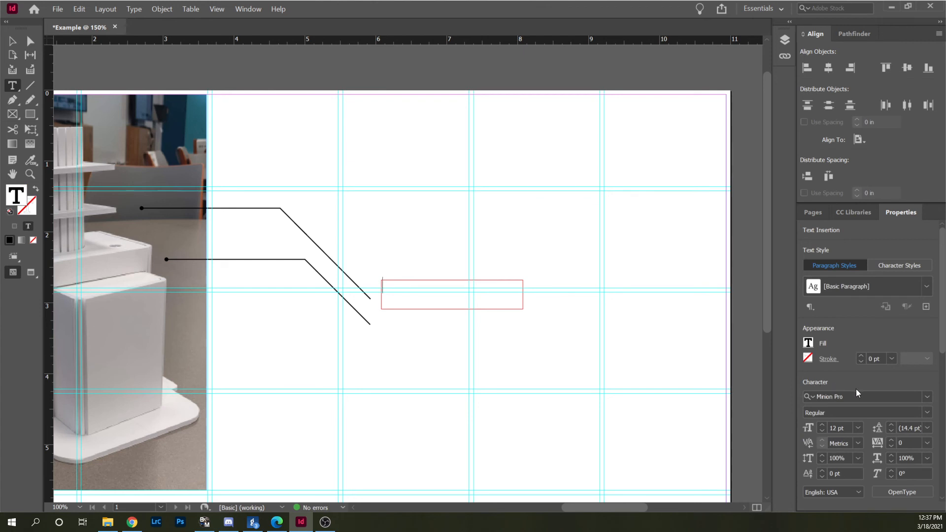
Choose Montserrat ExtraBold as the font and enter the label text "Cylinder" in the new frame.
click(925, 398)
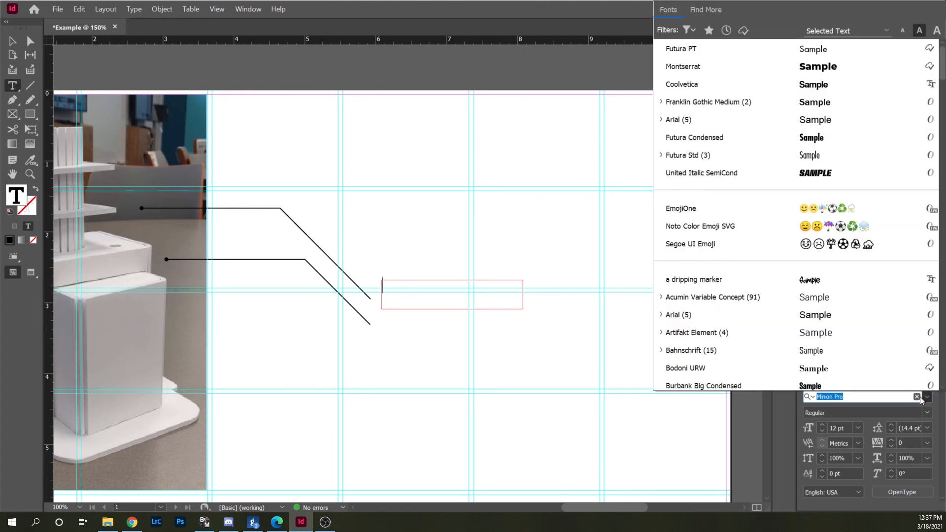
click(689, 69)
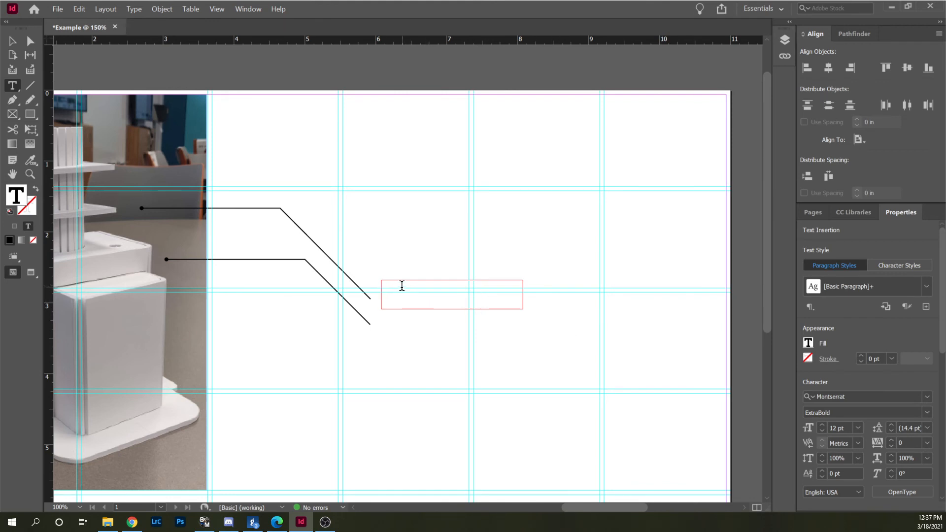
text(Cylinder)
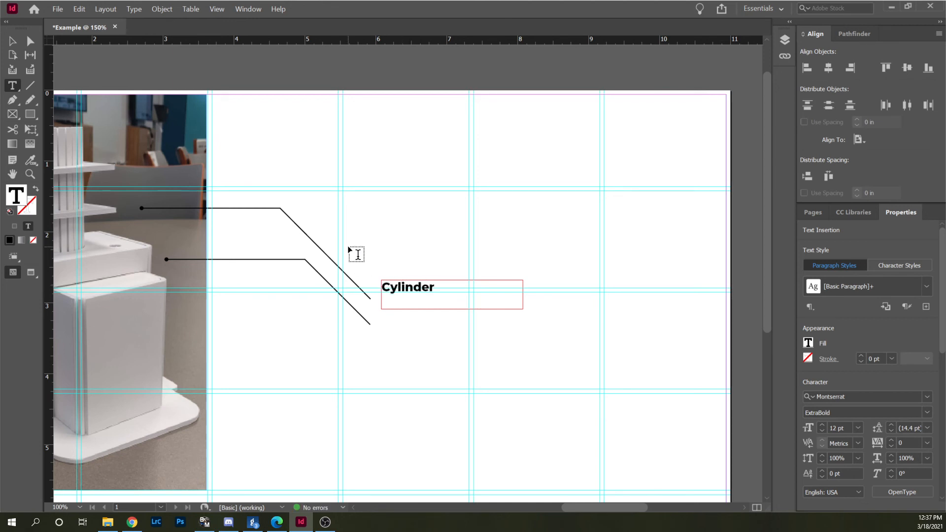
Select the Cylinder text frame, try the Coolvetica font and check the font styles on offer.
click(12, 41)
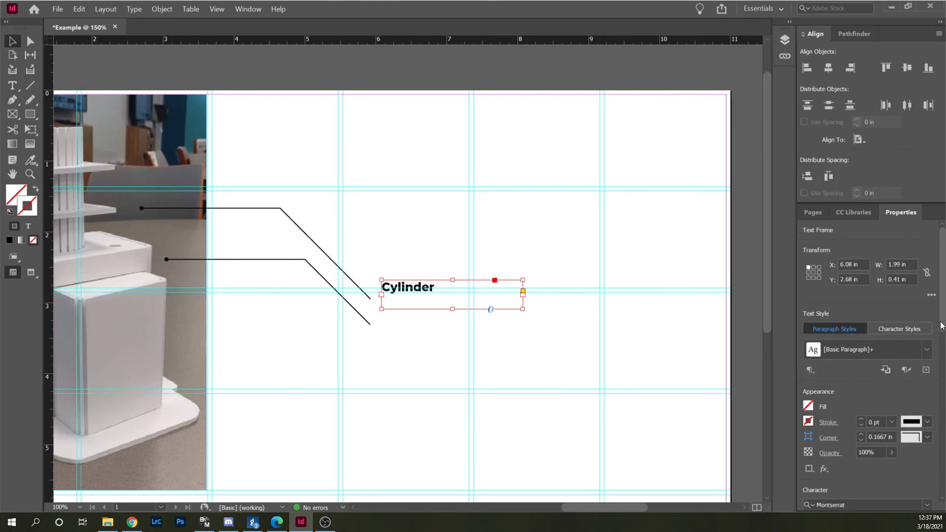
scroll(943, 325, down, 5)
click(927, 390)
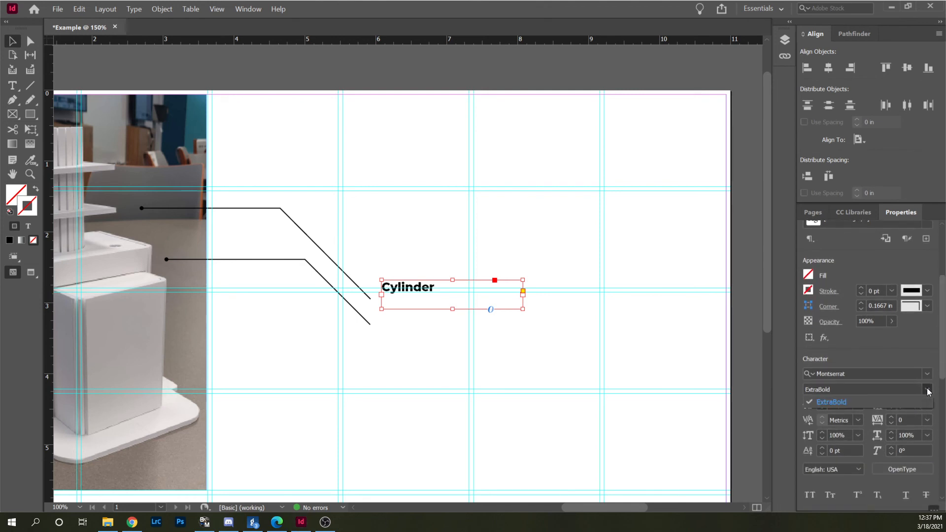
click(928, 373)
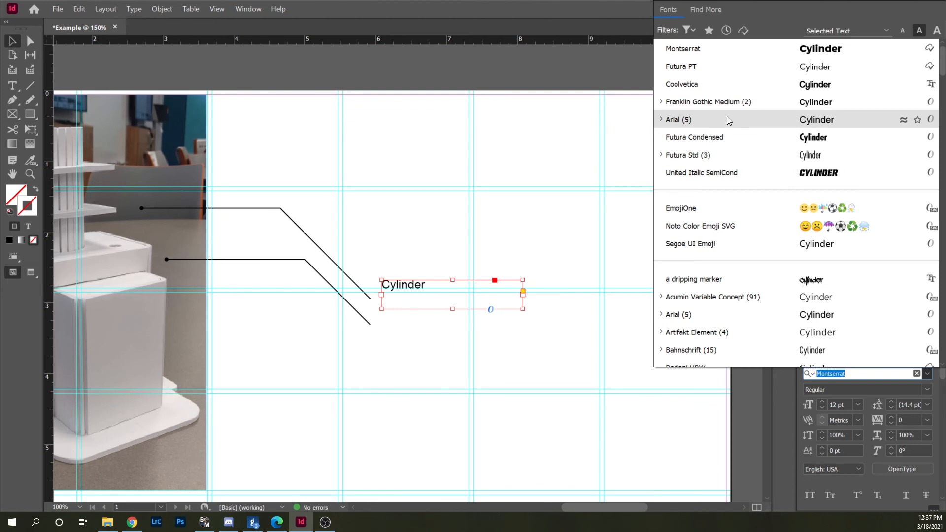
click(706, 81)
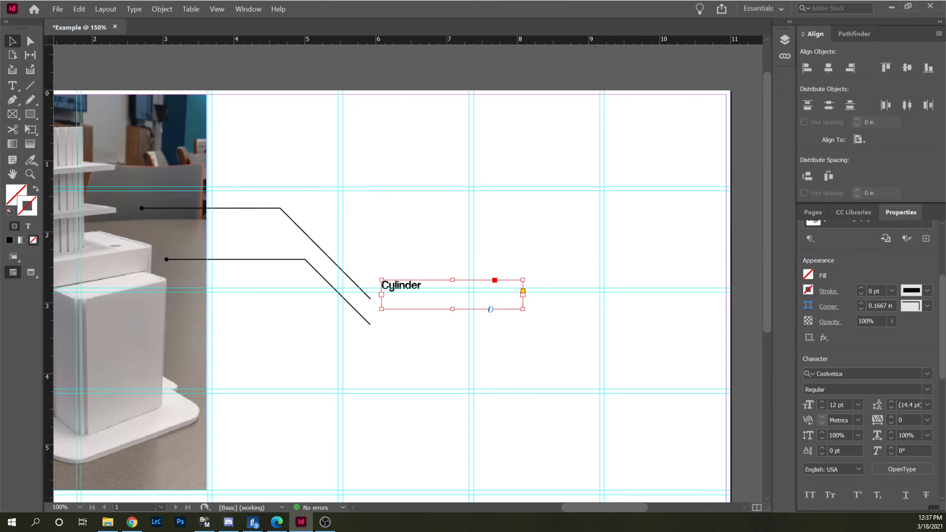
click(927, 390)
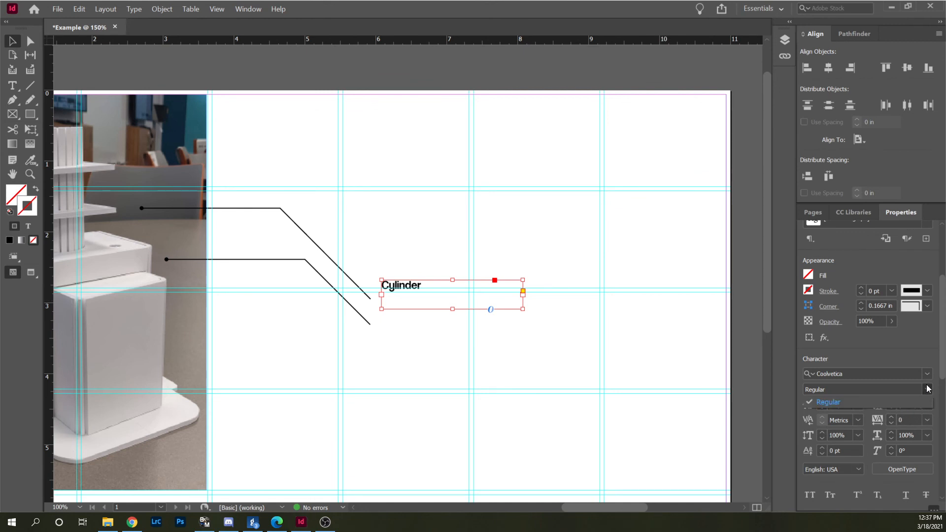
click(927, 389)
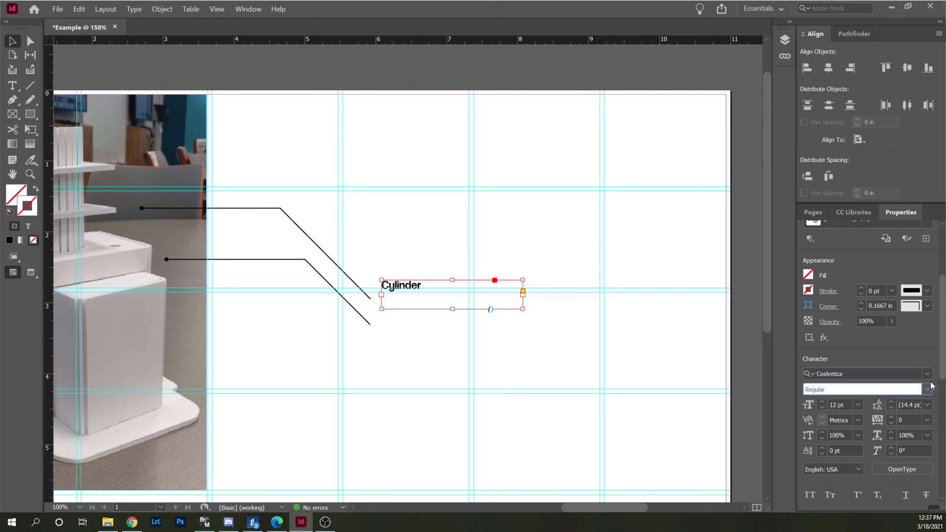
Set the Cylinder label's font to Futura PT and deselect the frame.
click(927, 373)
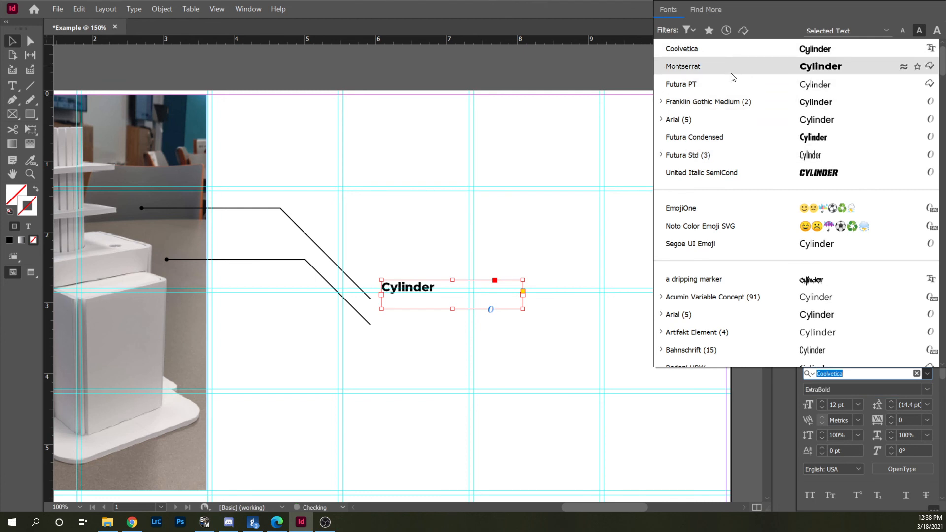
click(731, 82)
click(516, 206)
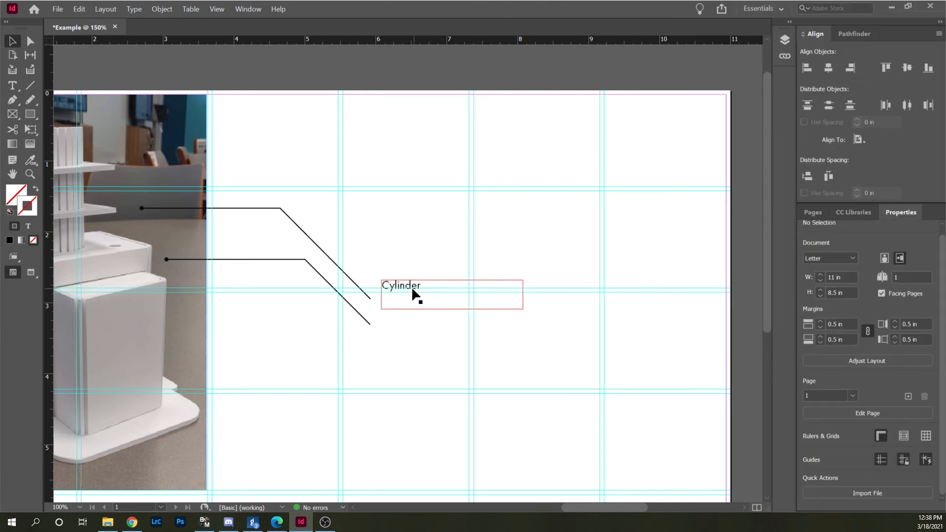
Move the Cylinder label down to Y 2.8386 in beside the callout ends and set its font size to 30 pt.
drag(394, 287, 395, 297)
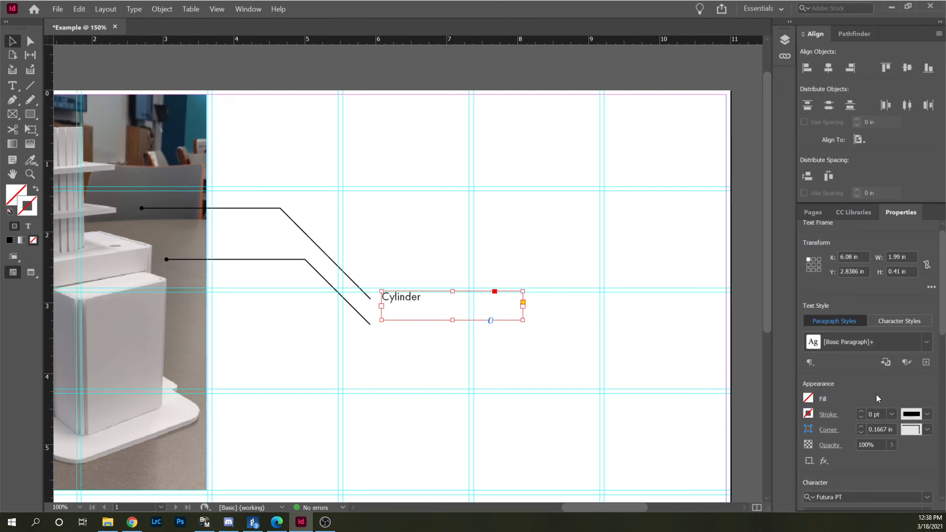
scroll(876, 397, down, 5)
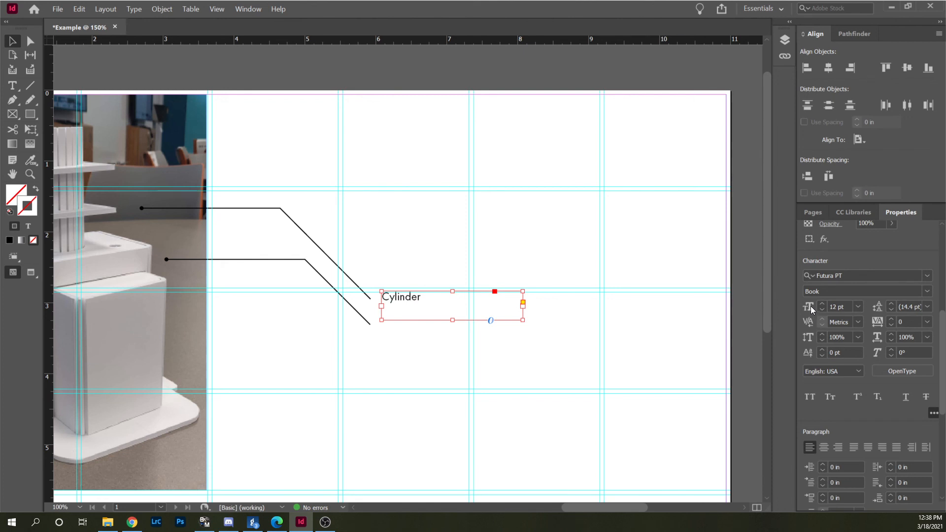
click(859, 307)
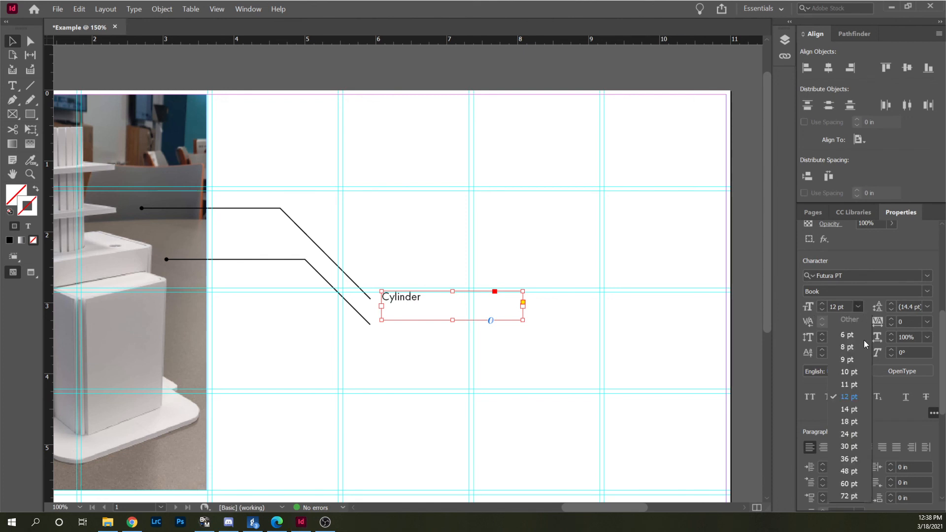
click(855, 451)
click(616, 334)
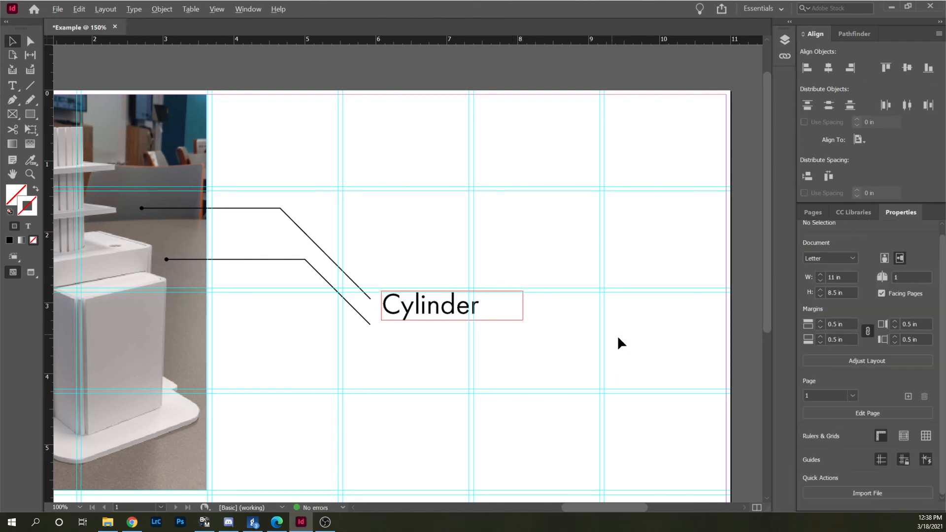
Duplicate the Cylinder text frame directly below the original, keeping their edges aligned.
scroll(617, 335, down, 2)
scroll(346, 235, up, 2)
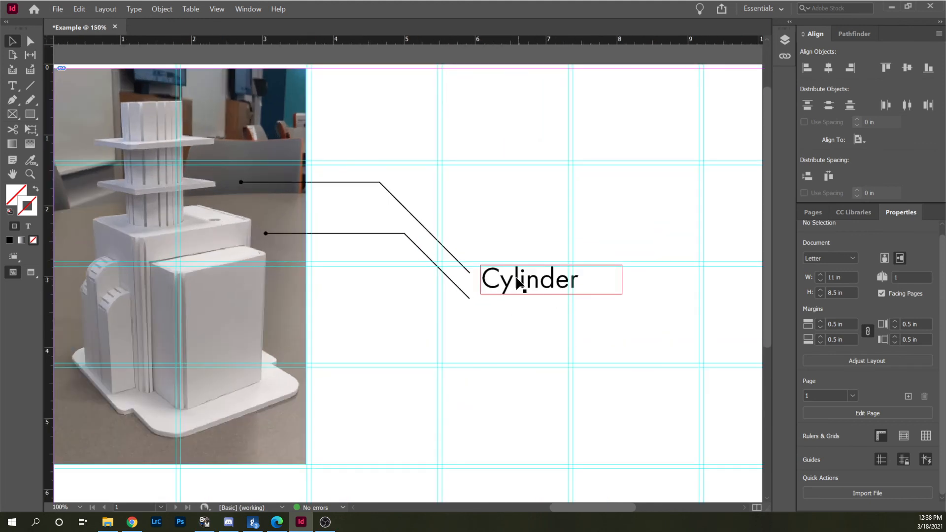
drag(520, 283, 526, 323)
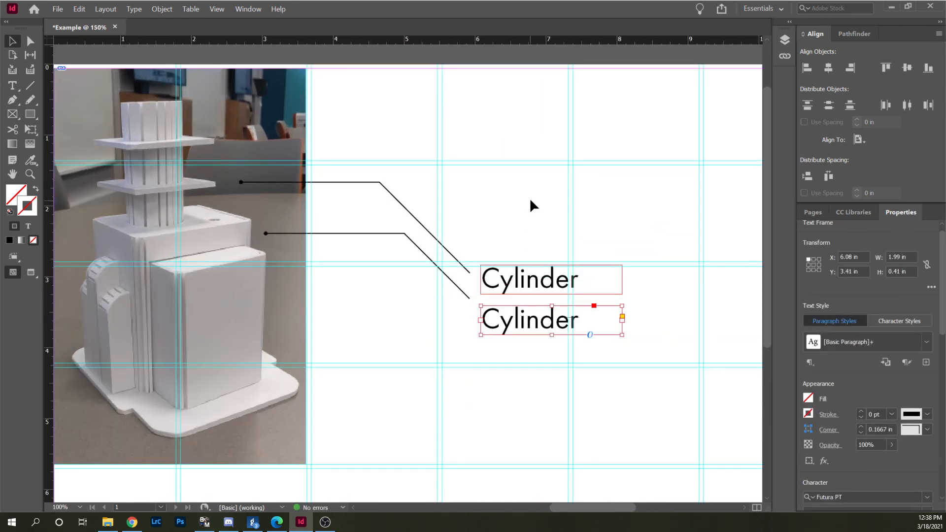
Replace the duplicated label's text with "Base" and move its frame up close beneath the Cylinder label.
double_click(536, 319)
double_click(546, 322)
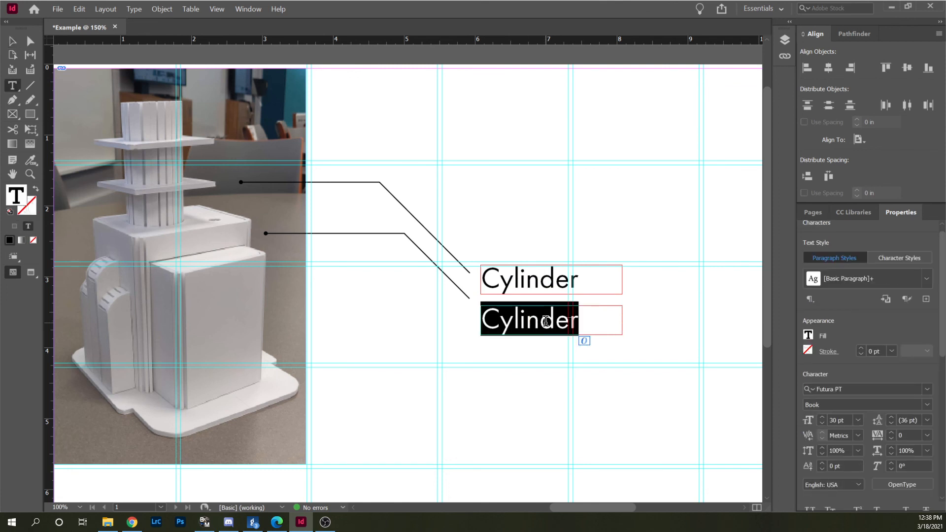
text(BA)
key(BackSpace)
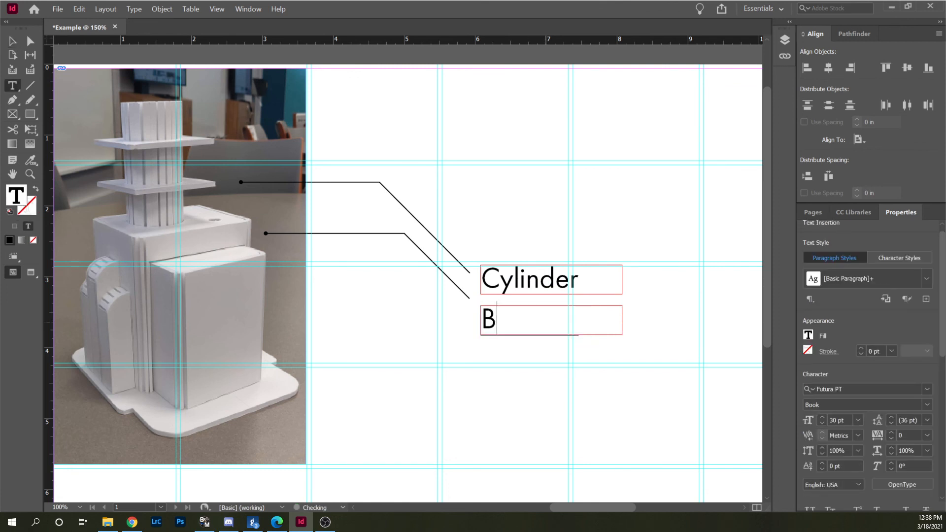
text(ase)
key(Escape)
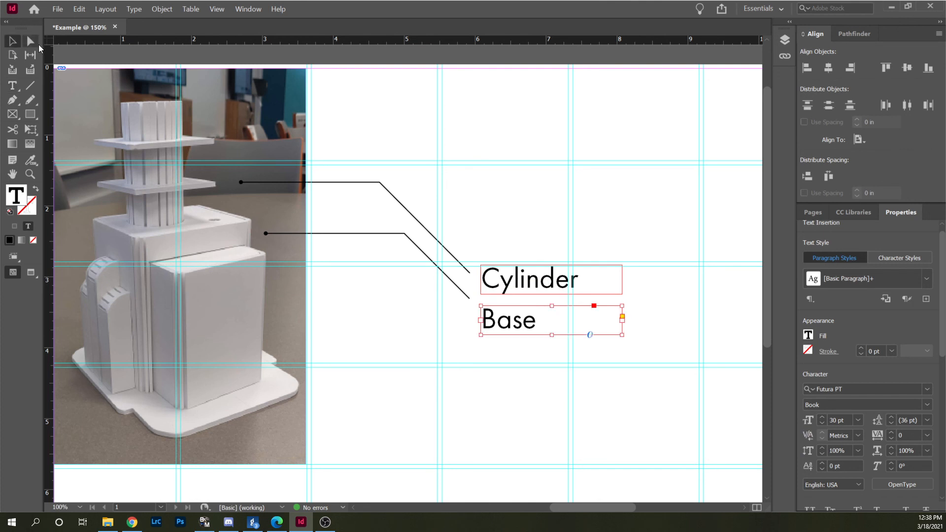
drag(496, 323, 490, 314)
click(508, 248)
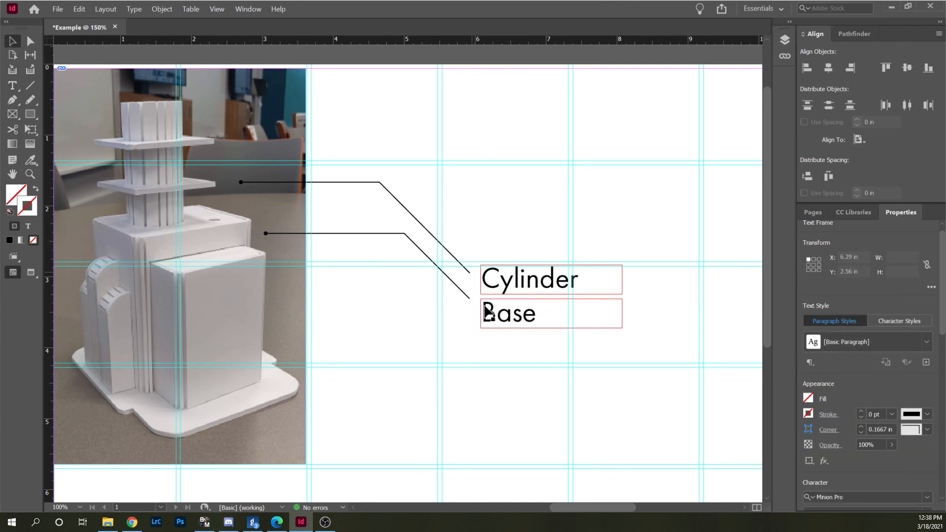
Hide the Call Outs layer to check the page without its annotations, and show the layer again.
click(785, 39)
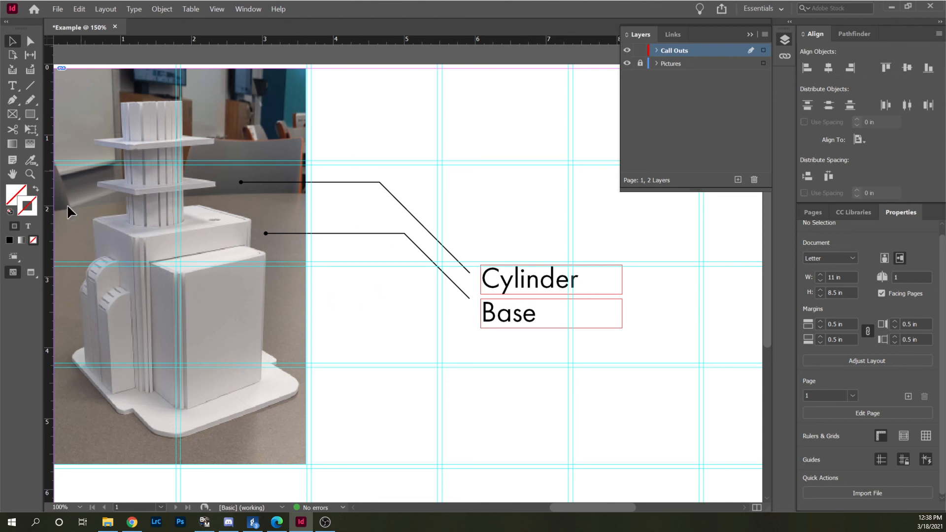
click(627, 50)
alt+scroll(528, 335, down, 3)
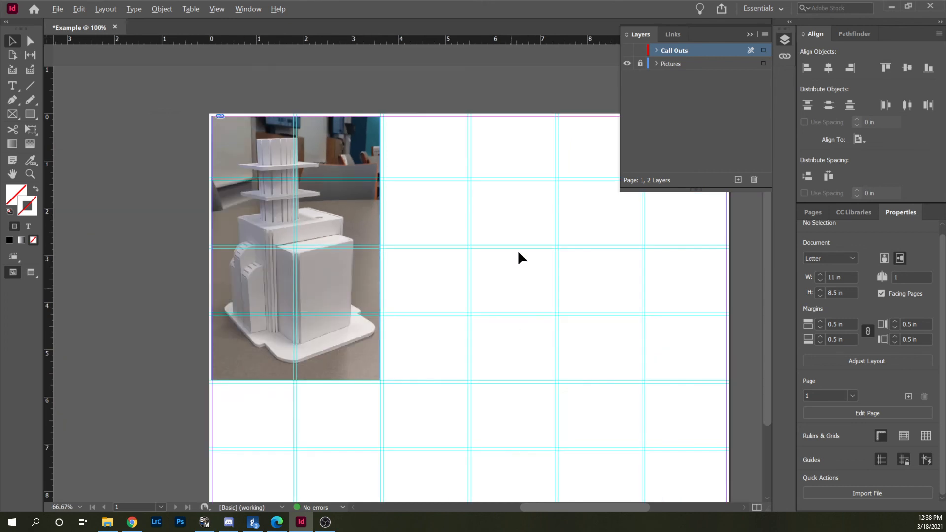
click(629, 51)
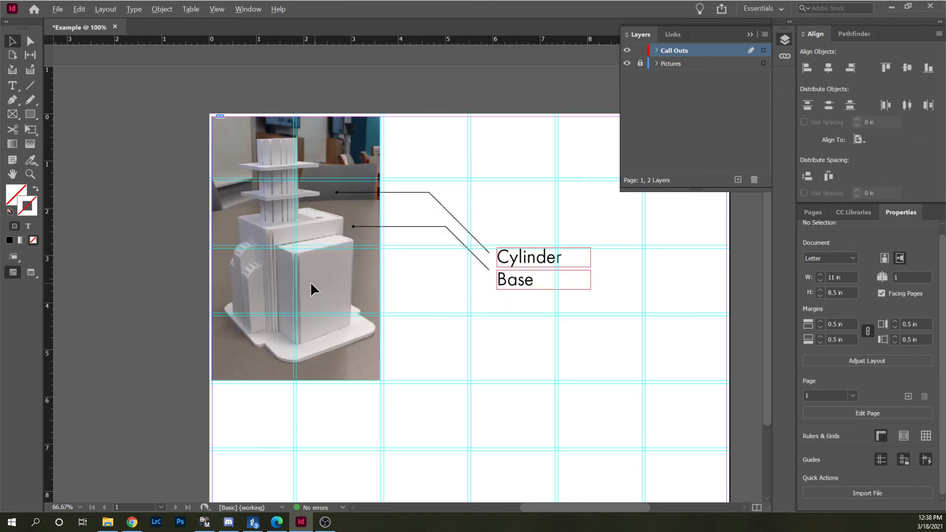
scroll(315, 191, up, 2)
scroll(315, 191, down, 2)
alt+scroll(514, 210, up, 1)
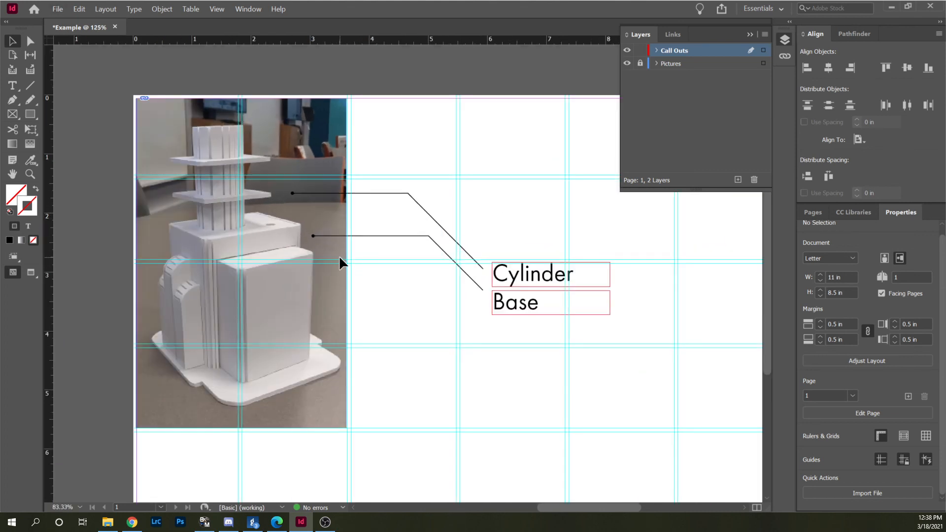